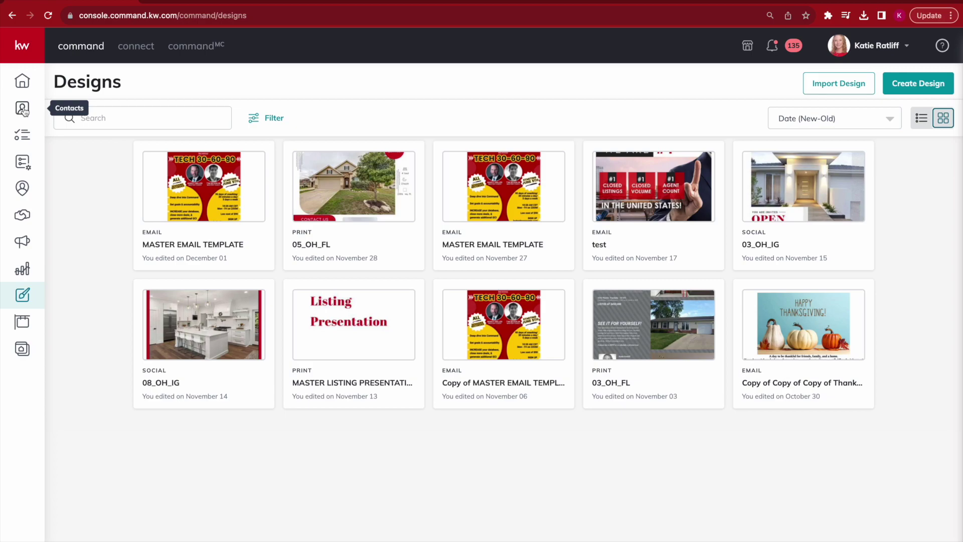
- Switch to the White Minimalist Real Estate For Sale Flyer in Canva and close its embed code options
{"action": "left_click", "coordinate": [340, 3]}
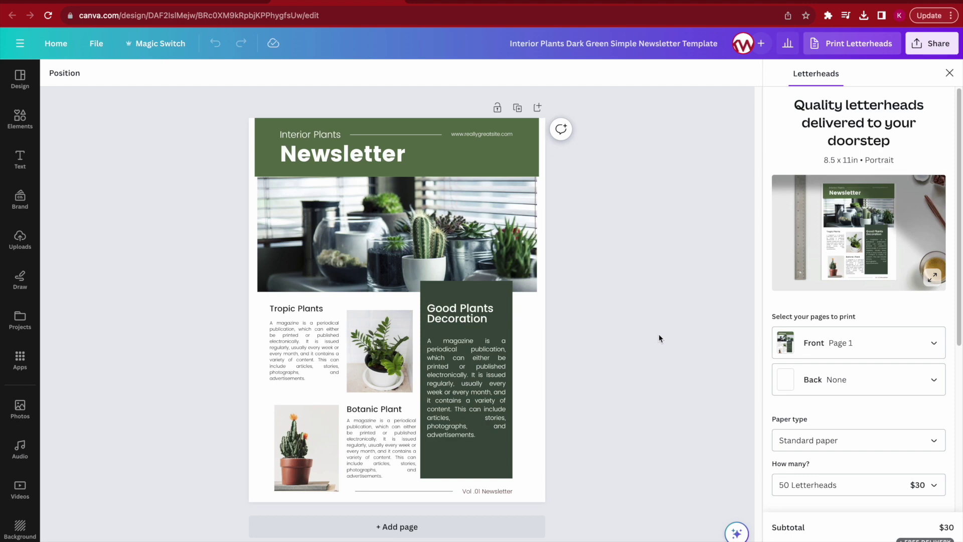
{"action": "mouse_move", "coordinate": [454, 1]}
{"action": "left_click", "coordinate": [448, 11]}
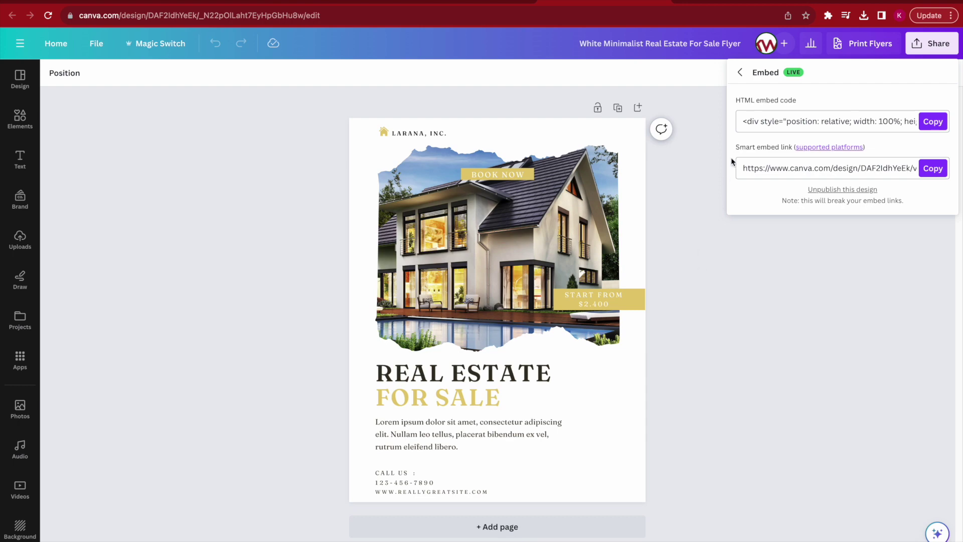
{"action": "left_click", "coordinate": [740, 72]}
{"action": "left_click", "coordinate": [680, 283]}
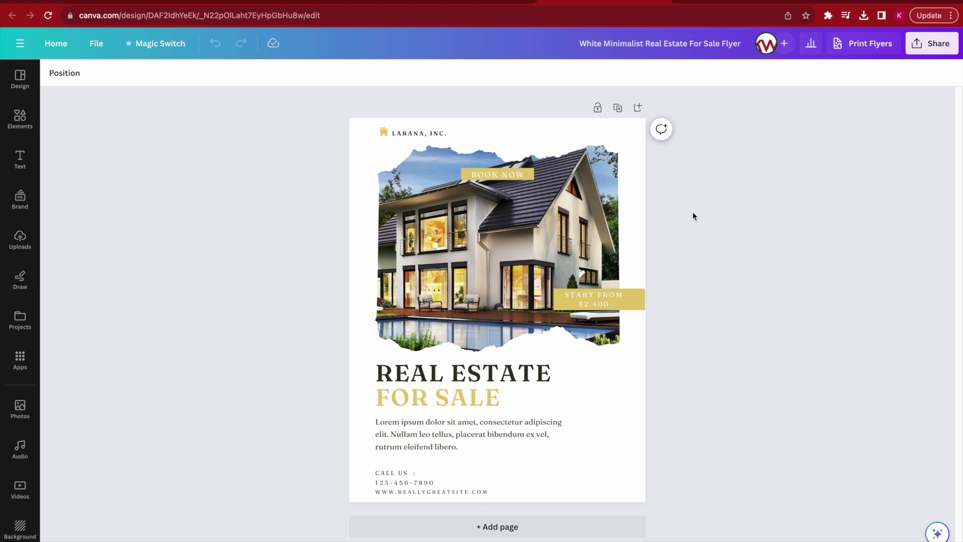
- Download the real estate flyer as a PNG file
{"action": "left_click", "coordinate": [932, 46]}
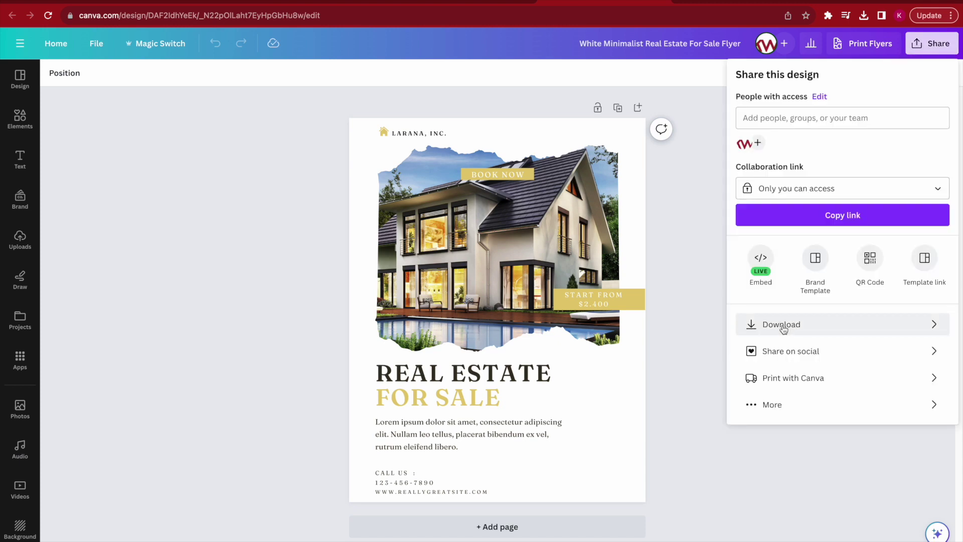
{"action": "left_click", "coordinate": [781, 325]}
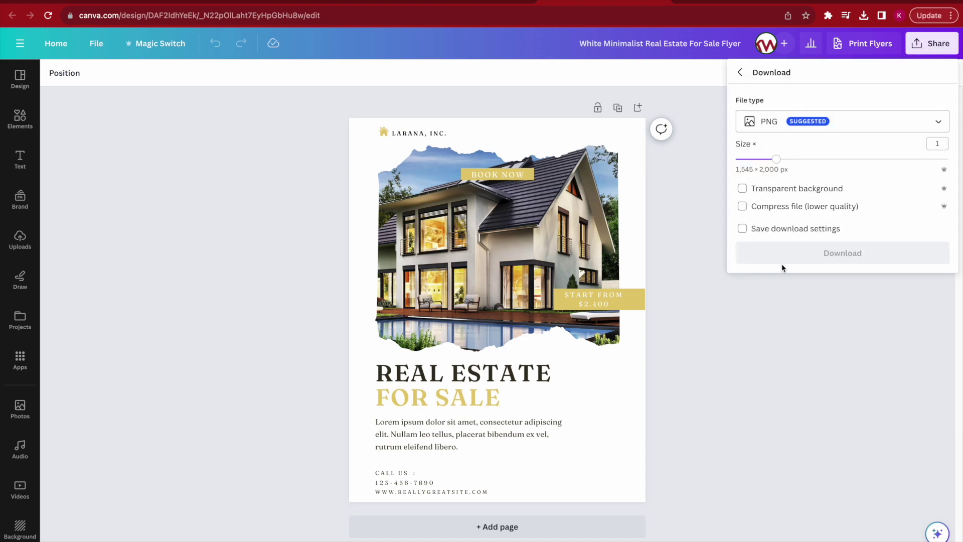
{"action": "left_click", "coordinate": [776, 127]}
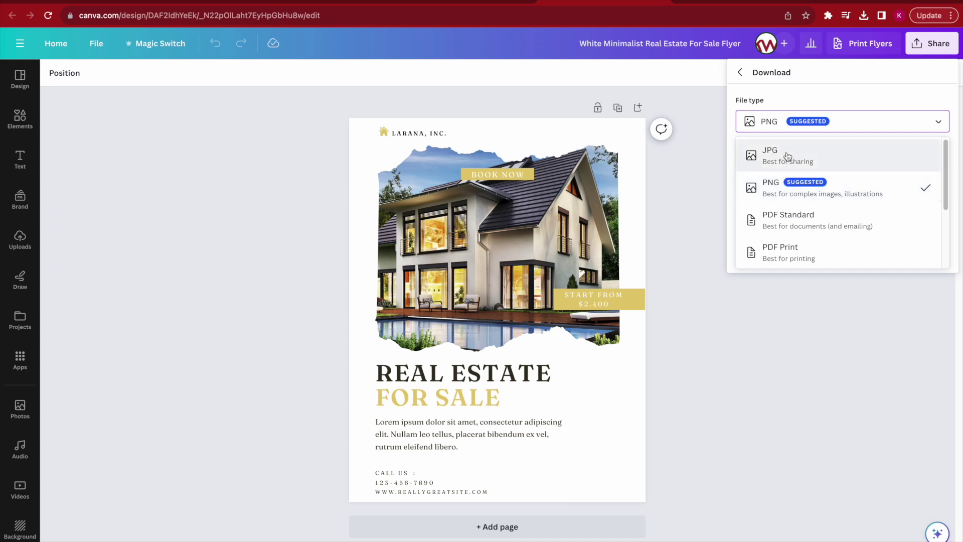
{"action": "left_click", "coordinate": [791, 187]}
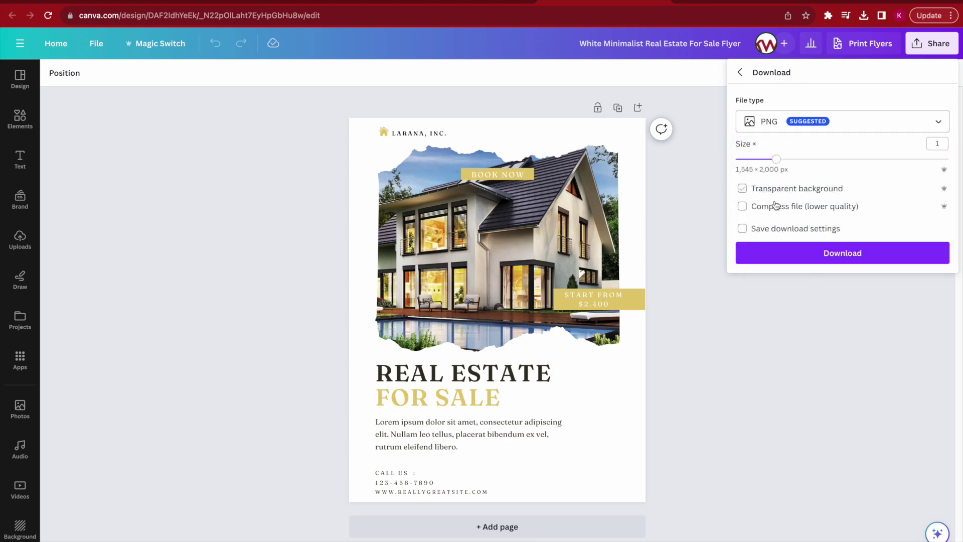
{"action": "left_click", "coordinate": [826, 255]}
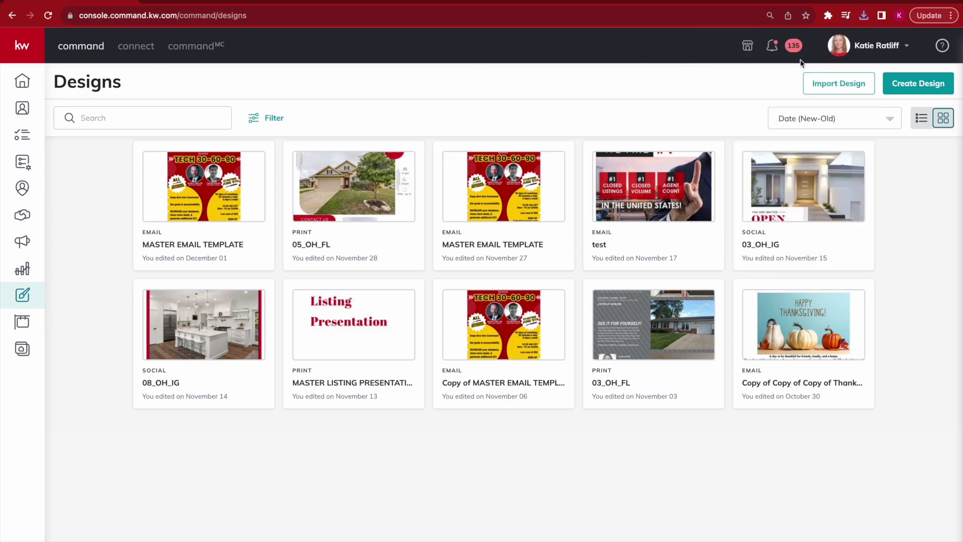
- Switch to KW Command and create a new email design from a blank new template
{"action": "left_click", "coordinate": [909, 81]}
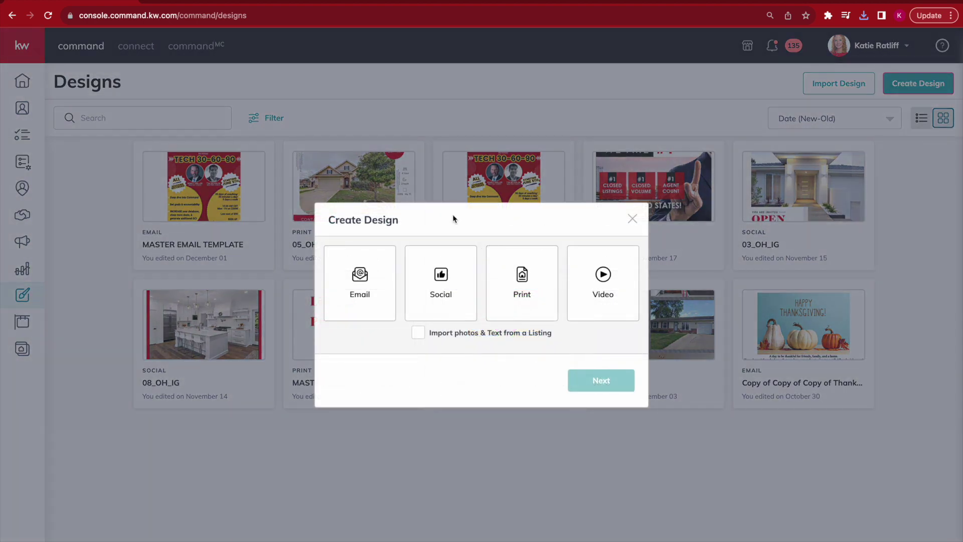
{"action": "left_click", "coordinate": [360, 295]}
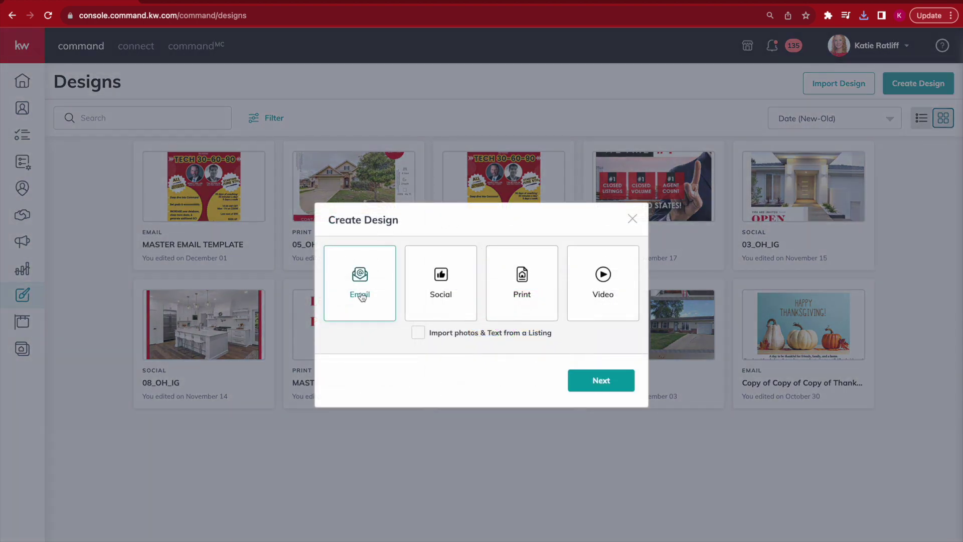
{"action": "left_click", "coordinate": [602, 380]}
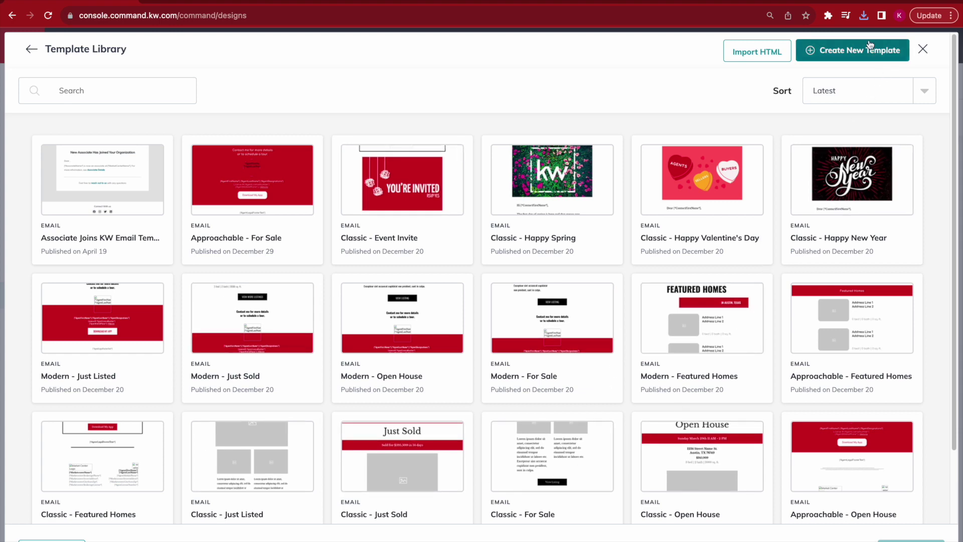
{"action": "left_click", "coordinate": [844, 57]}
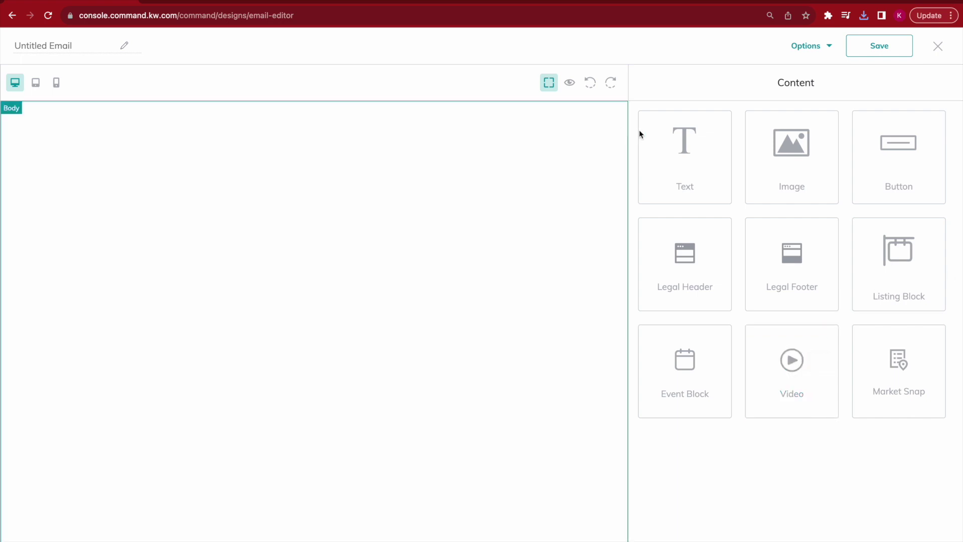
- Add a text block to the email body and replace its placeholder in the text editor with the copied email signature
{"action": "left_click_drag", "start_coordinate": [687, 148], "coordinate": [337, 213]}
{"action": "left_click", "coordinate": [98, 115]}
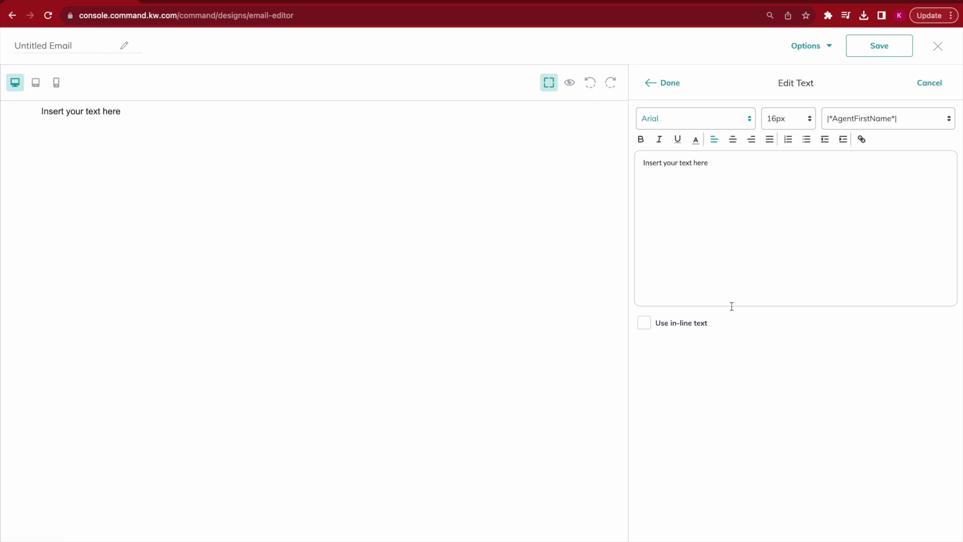
{"action": "left_click_drag", "start_coordinate": [722, 163], "coordinate": [624, 166]}
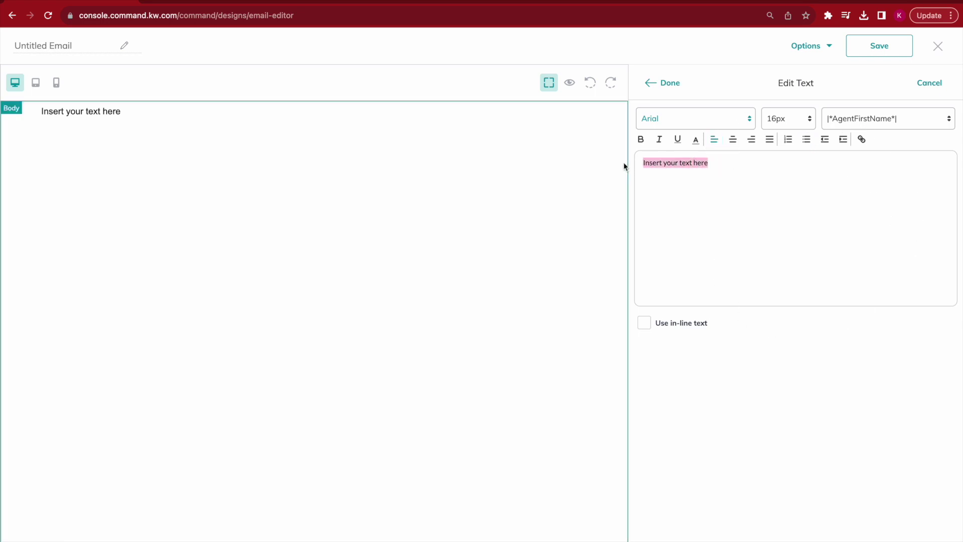
{"action": "key", "text": "BackSpace"}
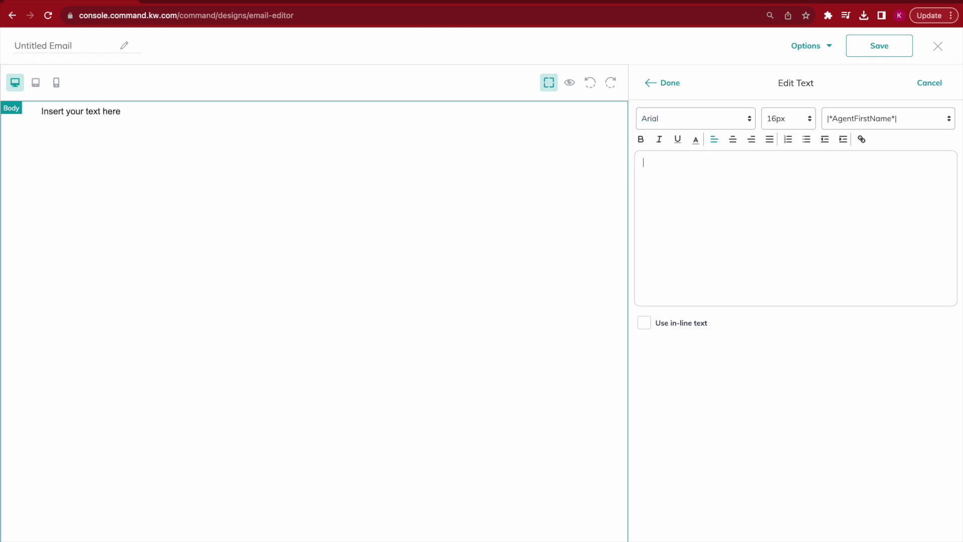
{"action": "key", "text": "super+v"}
- Check the link behind the KW HERITAGE MARKETING RESOURCES line at the start of the pasted signature
{"action": "scroll", "coordinate": [793, 235], "scroll_direction": "up", "scroll_amount": 10}
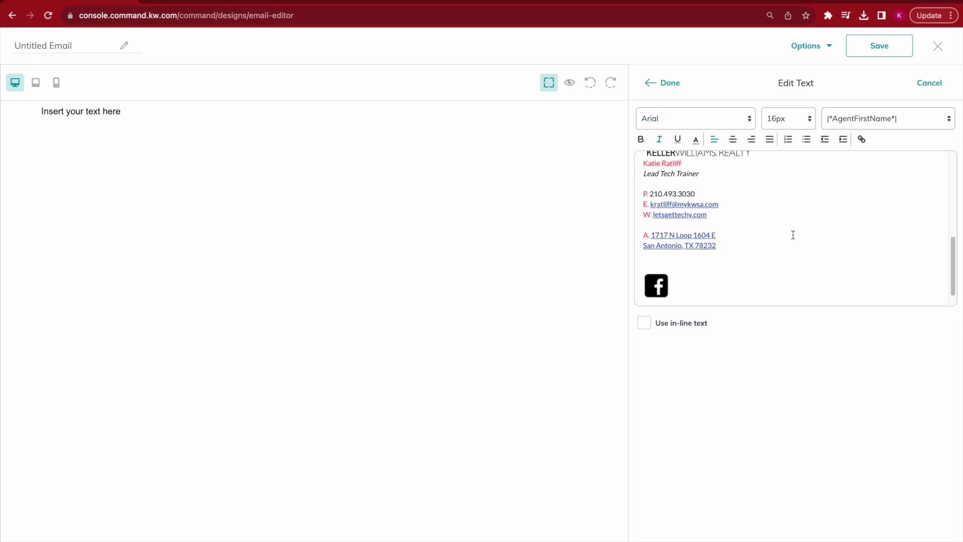
{"action": "scroll", "coordinate": [793, 235], "scroll_direction": "up", "scroll_amount": 1}
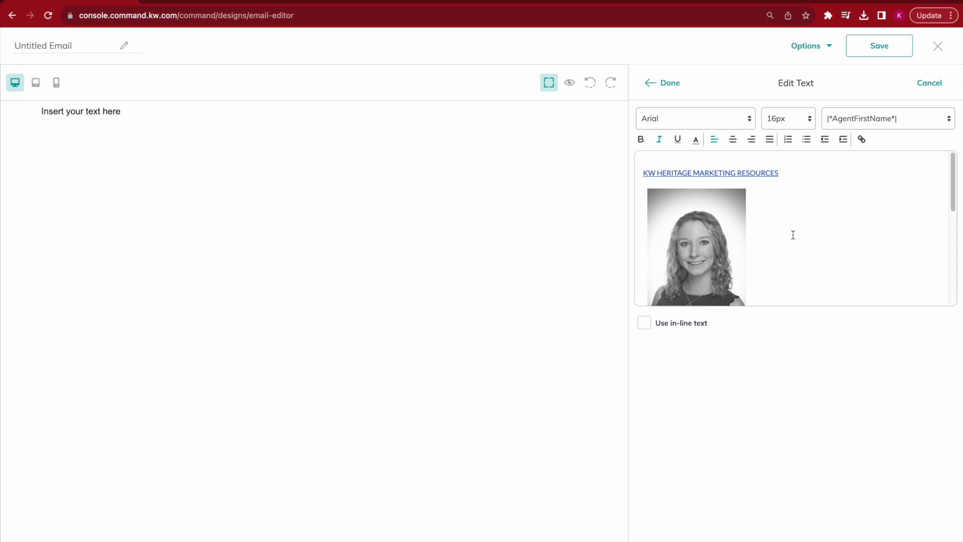
{"action": "left_click", "coordinate": [688, 172]}
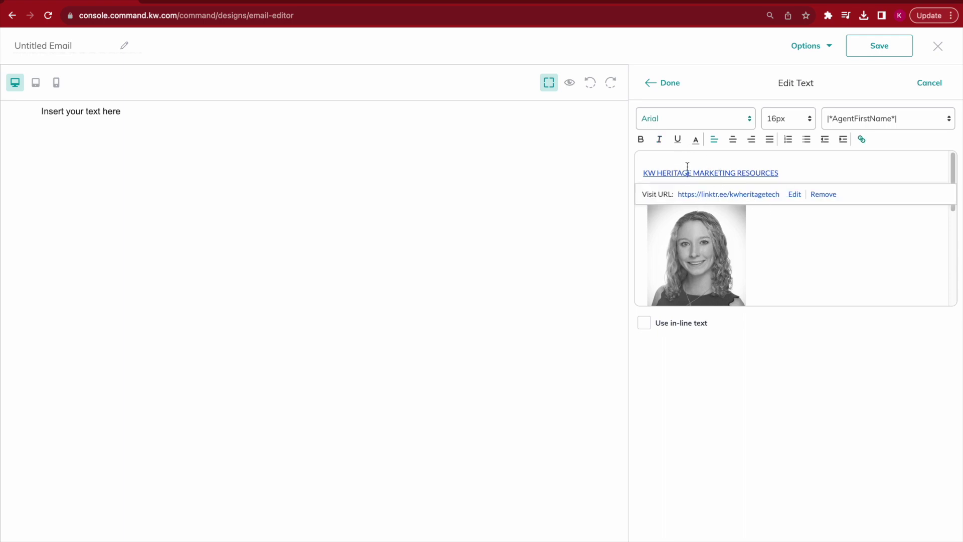
{"action": "left_click", "coordinate": [801, 171]}
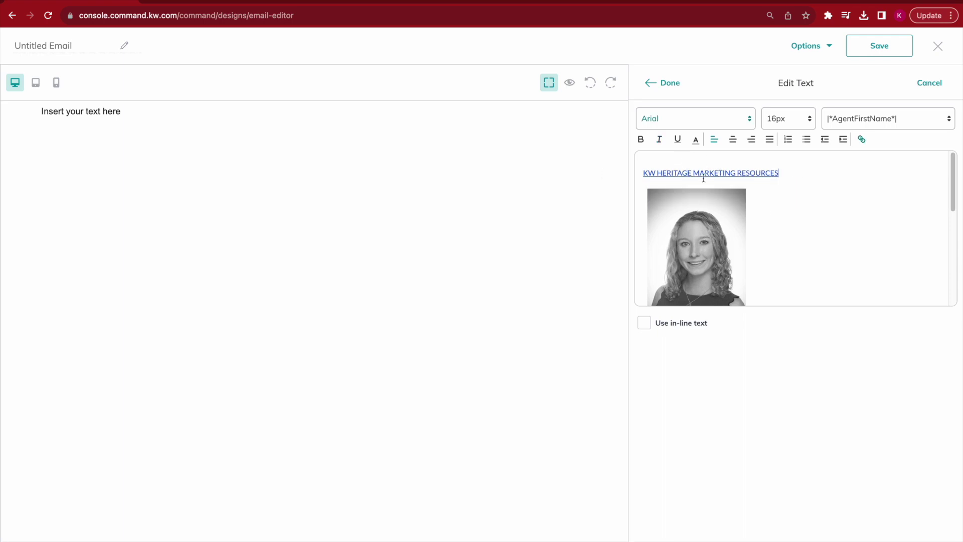
{"action": "left_click", "coordinate": [751, 173]}
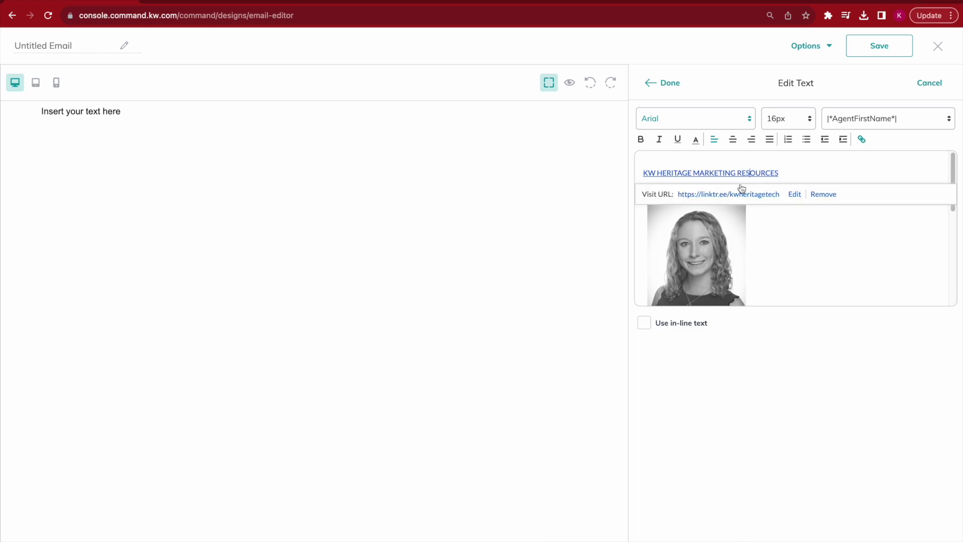
{"action": "left_click", "coordinate": [792, 174]}
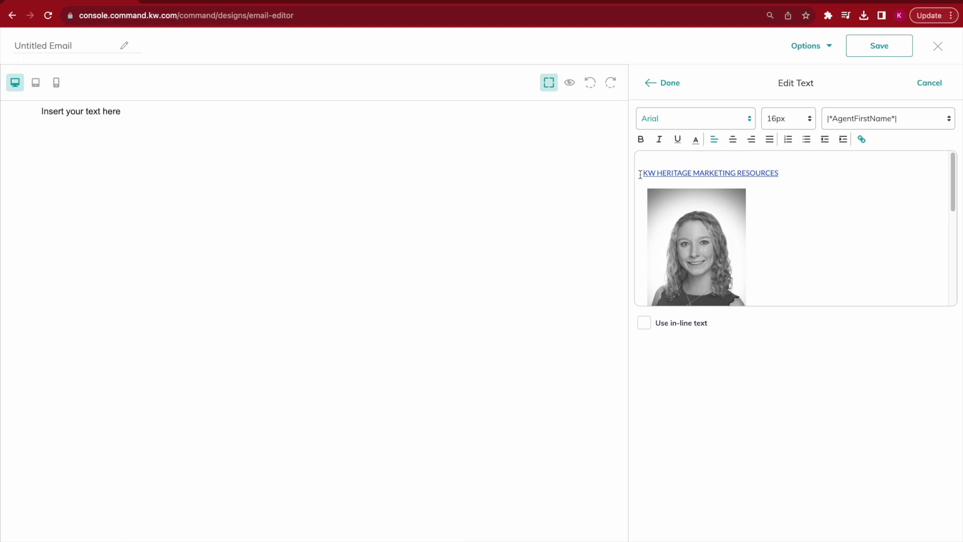
- Center-align the whole signature, from the KW HERITAGE MARKETING RESOURCES line through the office ownership line
{"action": "mouse_move", "coordinate": [641, 174]}
{"action": "left_mouse_down"}
{"action": "mouse_move", "coordinate": [838, 262]}
{"action": "mouse_move", "coordinate": [896, 335]}
{"action": "left_mouse_up"}
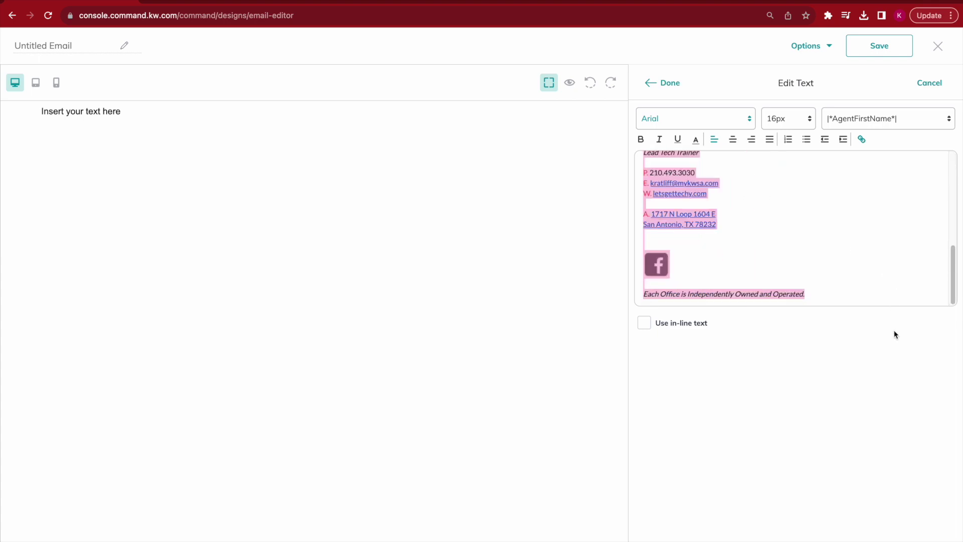
{"action": "left_click", "coordinate": [733, 140]}
{"action": "left_click", "coordinate": [734, 142]}
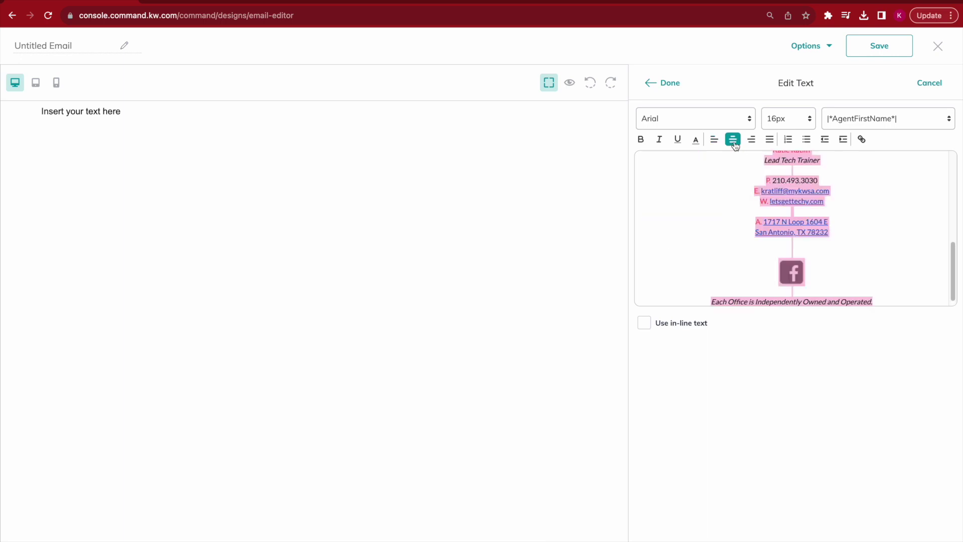
{"action": "left_click", "coordinate": [885, 223]}
{"action": "scroll", "coordinate": [852, 198], "scroll_direction": "up", "scroll_amount": 2}
{"action": "scroll", "coordinate": [851, 197], "scroll_direction": "down", "scroll_amount": 2}
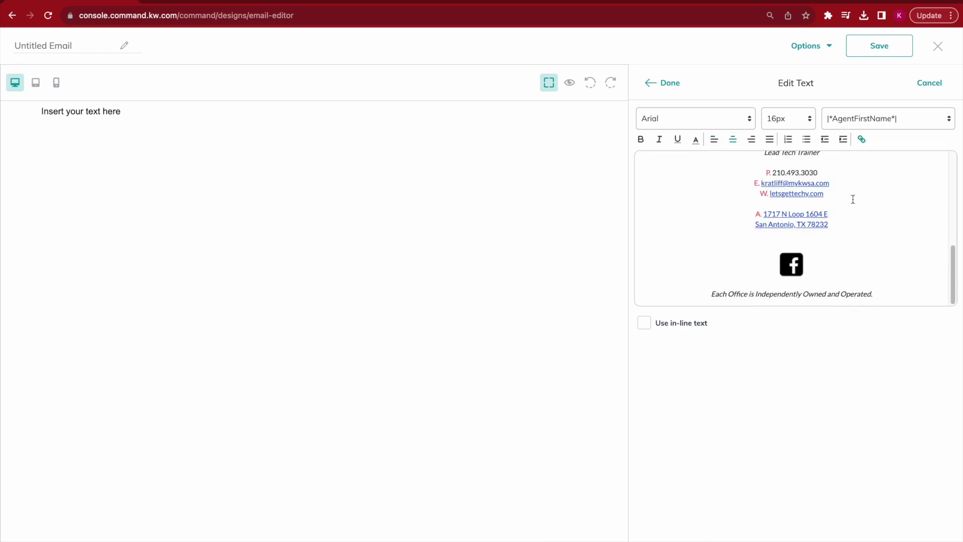
- Delete the Facebook icon and the extra blank space below the signature's address
{"action": "left_click", "coordinate": [798, 266]}
{"action": "left_click_drag", "start_coordinate": [826, 262], "coordinate": [773, 263]}
{"action": "left_click", "coordinate": [816, 268]}
{"action": "key", "text": "BackSpace"}
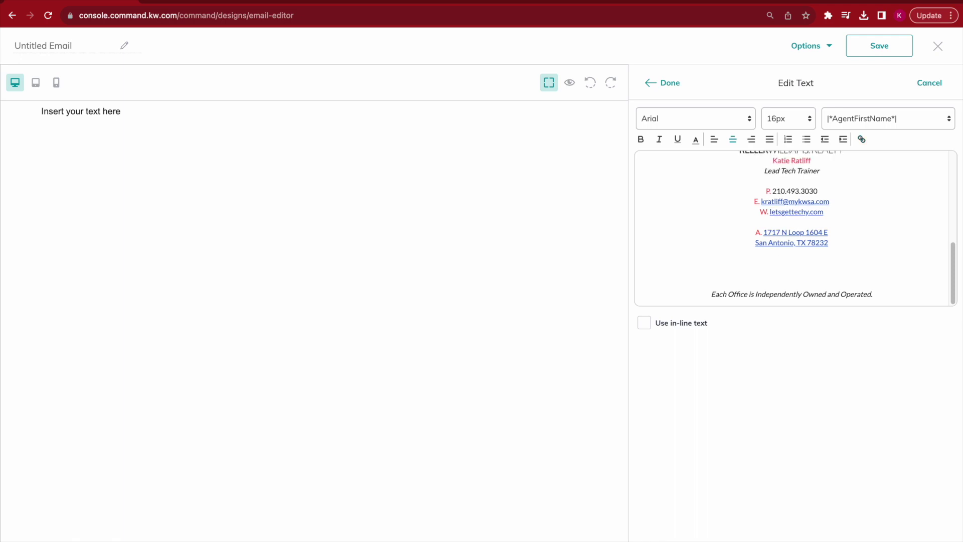
{"action": "key", "text": "BackSpace"}
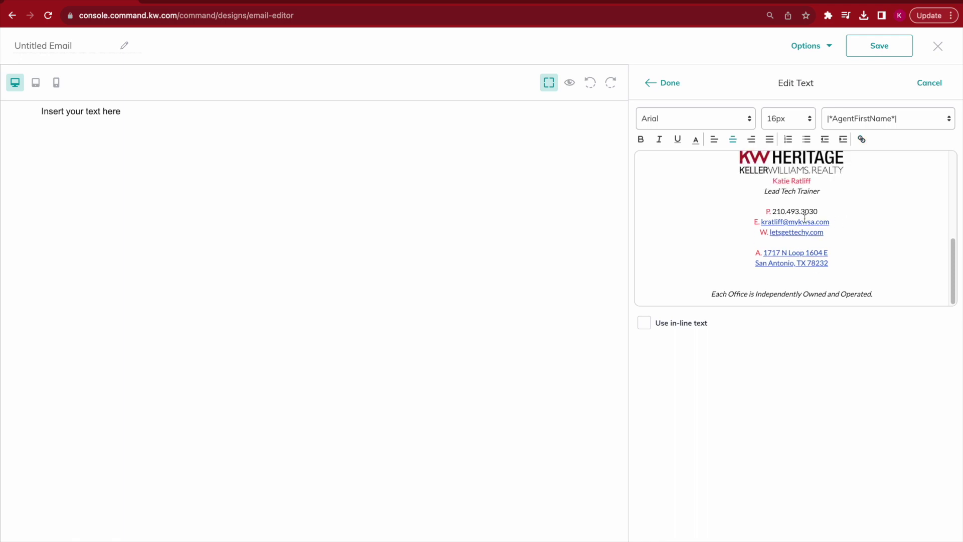
- Check the link behind the e-mail address in the signature
{"action": "left_click", "coordinate": [802, 221]}
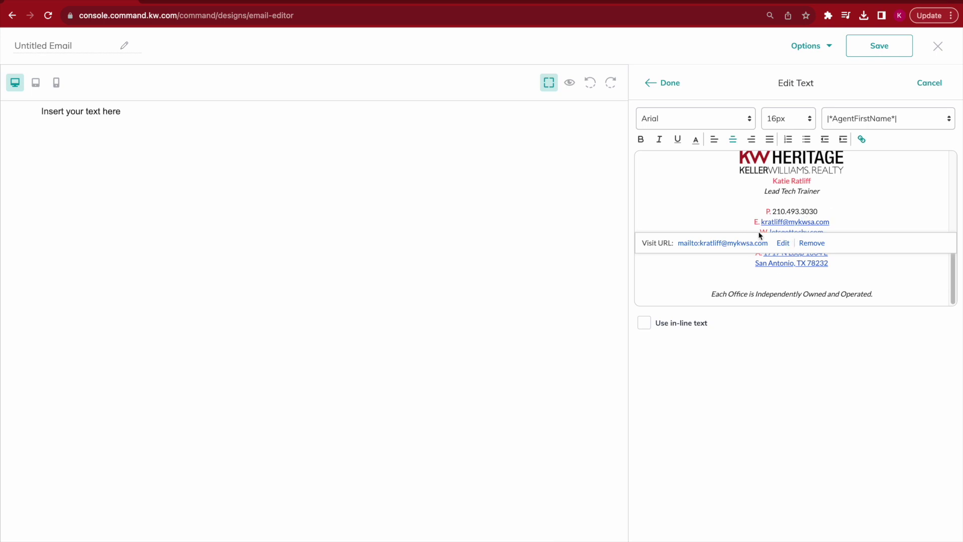
{"action": "left_click", "coordinate": [886, 190]}
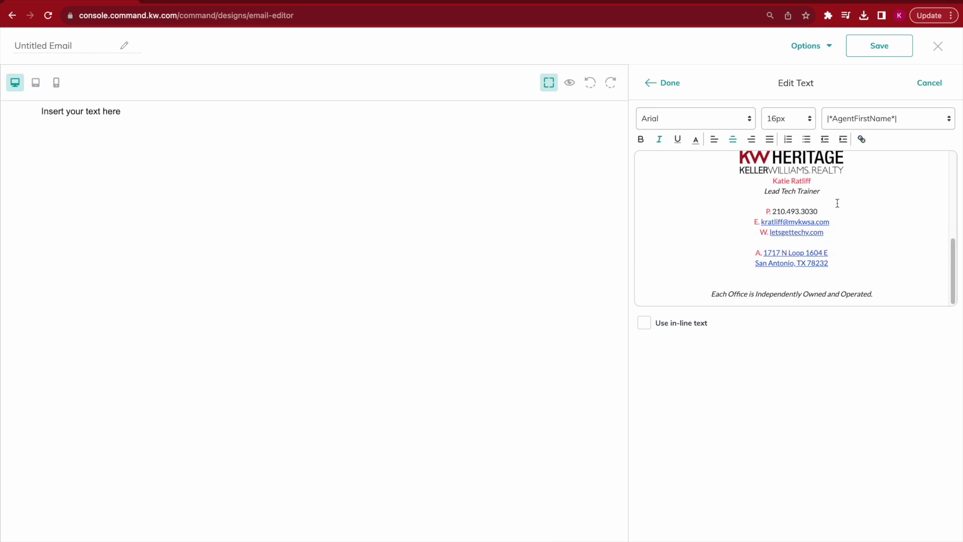
{"action": "scroll", "coordinate": [837, 204], "scroll_direction": "up", "scroll_amount": 1}
{"action": "scroll", "coordinate": [838, 204], "scroll_direction": "down", "scroll_amount": 1}
- Move the KW Heritage logo below the signature's address, above the office ownership line
{"action": "scroll", "coordinate": [813, 189], "scroll_direction": "up", "scroll_amount": 1}
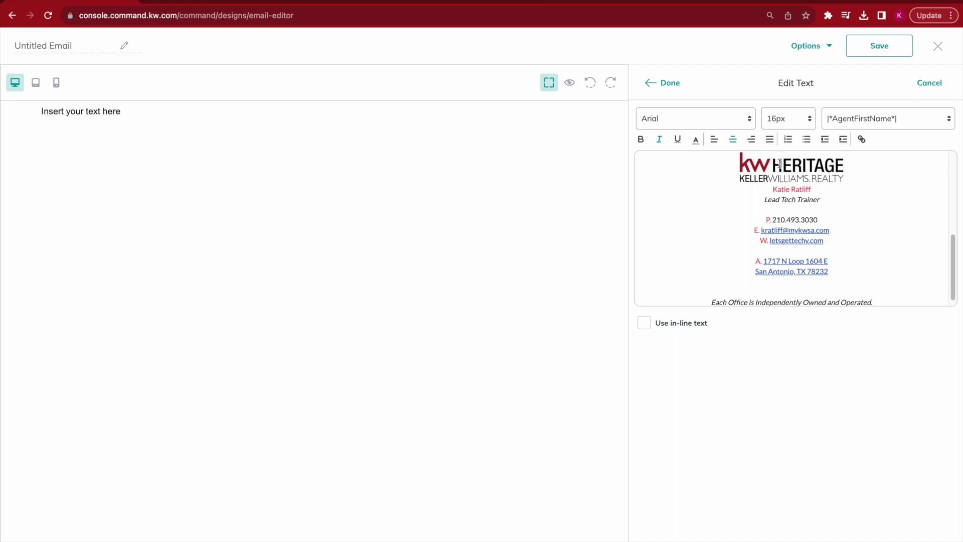
{"action": "left_click_drag", "start_coordinate": [780, 163], "coordinate": [779, 286]}
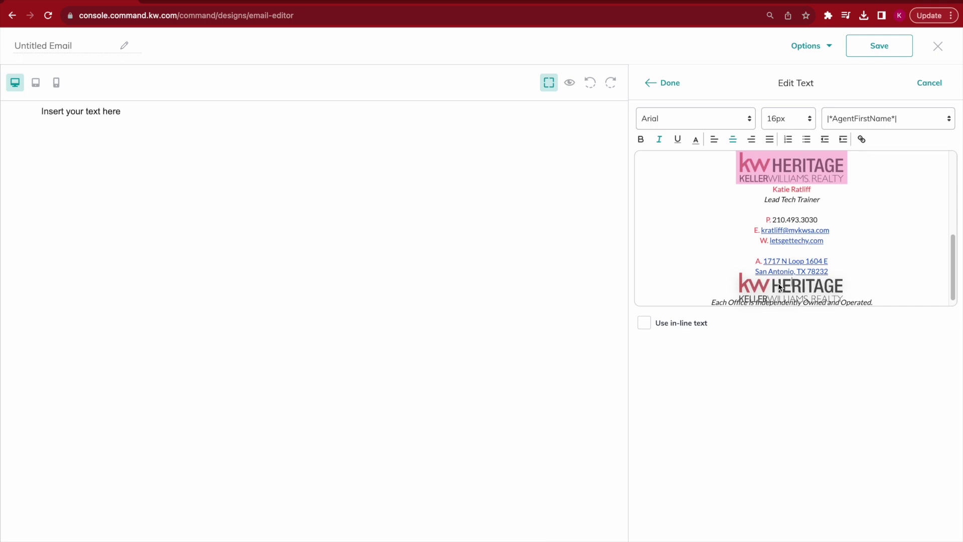
{"action": "left_click_drag", "start_coordinate": [780, 287], "coordinate": [780, 287]}
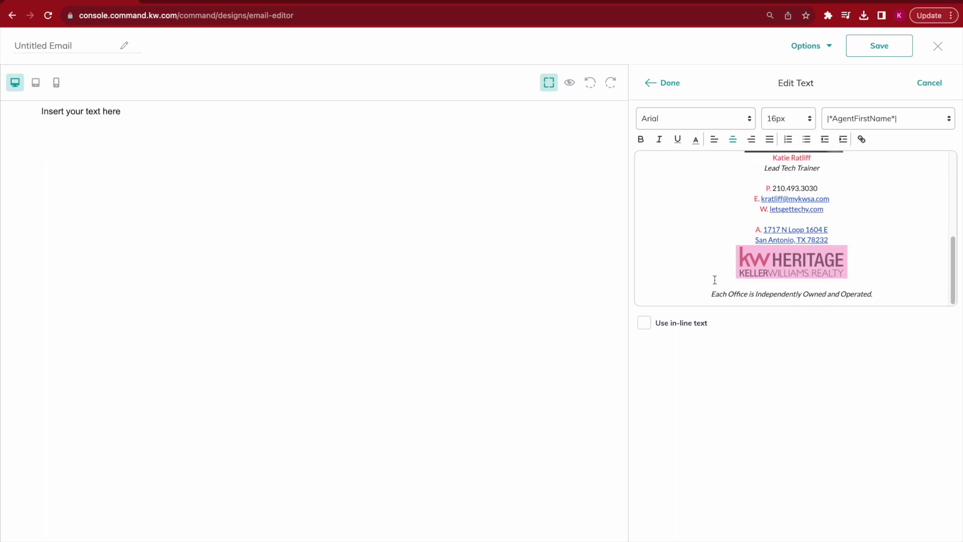
{"action": "scroll", "coordinate": [839, 229], "scroll_direction": "up", "scroll_amount": 1}
{"action": "scroll", "coordinate": [839, 230], "scroll_direction": "up", "scroll_amount": 2}
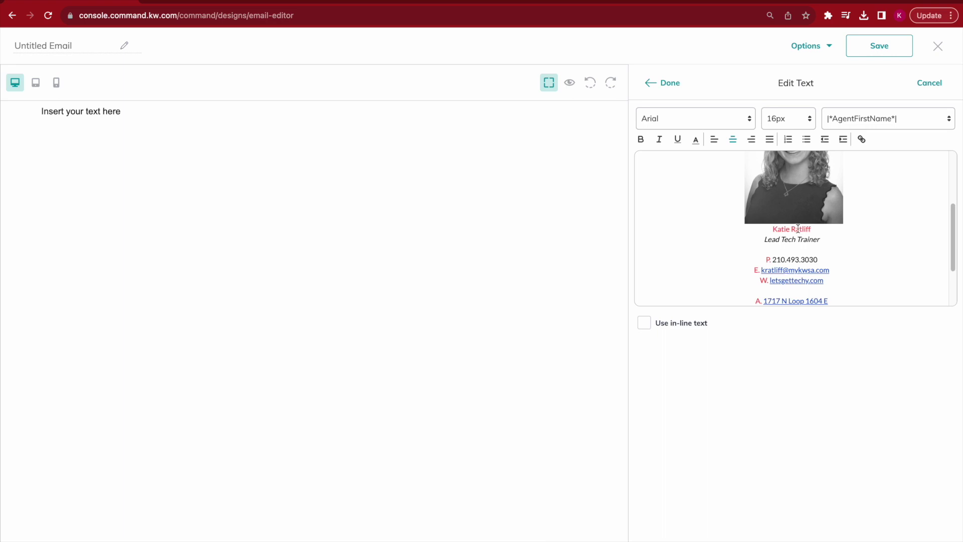
{"action": "scroll", "coordinate": [806, 259], "scroll_direction": "up", "scroll_amount": 3}
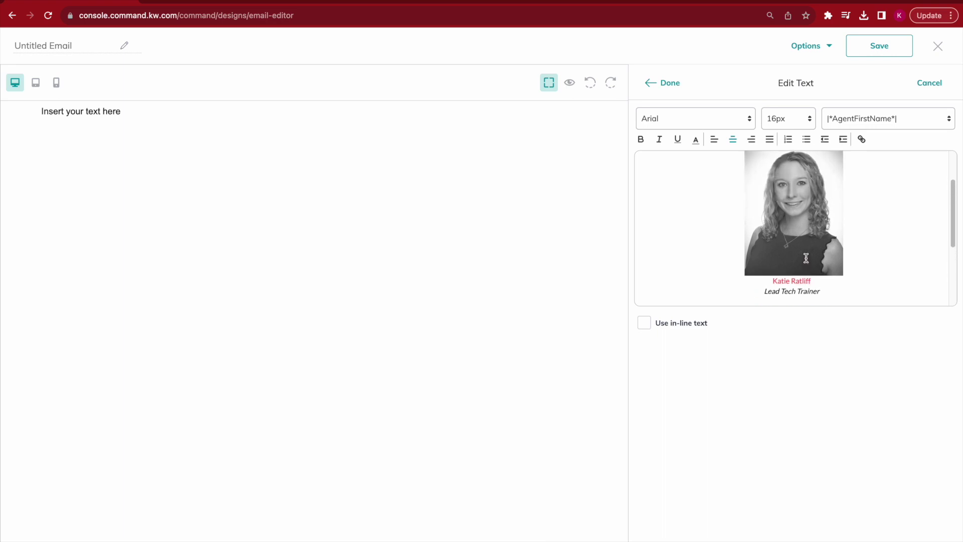
{"action": "scroll", "coordinate": [807, 258], "scroll_direction": "down", "scroll_amount": 5}
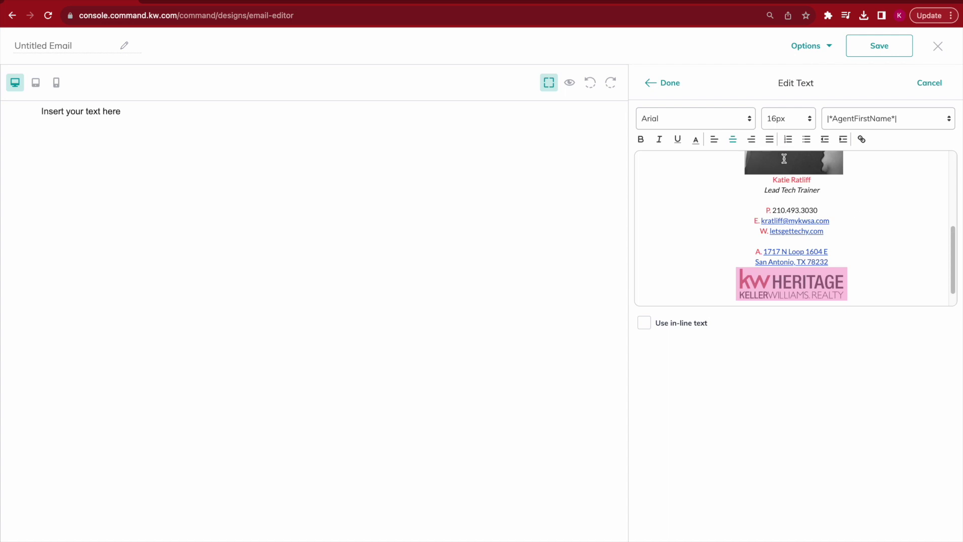
{"action": "left_click", "coordinate": [898, 224]}
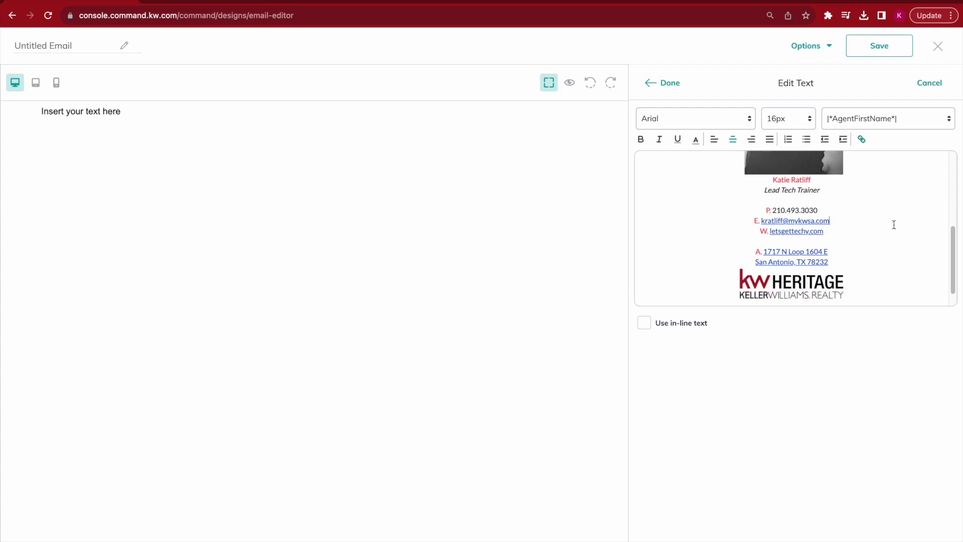
- Make the agent's name in the signature bold at 28px and apply the text block edits
{"action": "left_click_drag", "start_coordinate": [812, 180], "coordinate": [773, 183]}
{"action": "left_click", "coordinate": [797, 125]}
{"action": "left_click", "coordinate": [779, 295]}
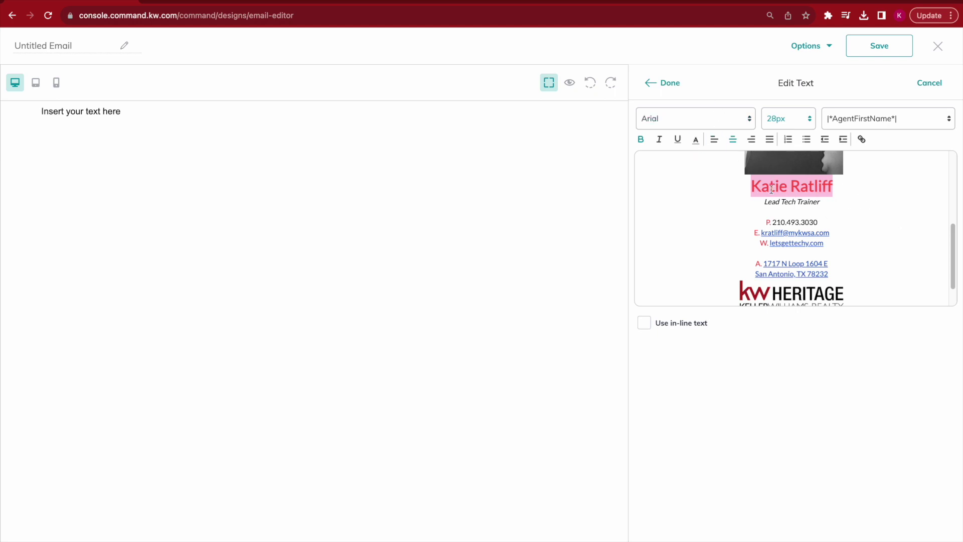
{"action": "left_click", "coordinate": [882, 206]}
{"action": "scroll", "coordinate": [859, 230], "scroll_direction": "down", "scroll_amount": 2}
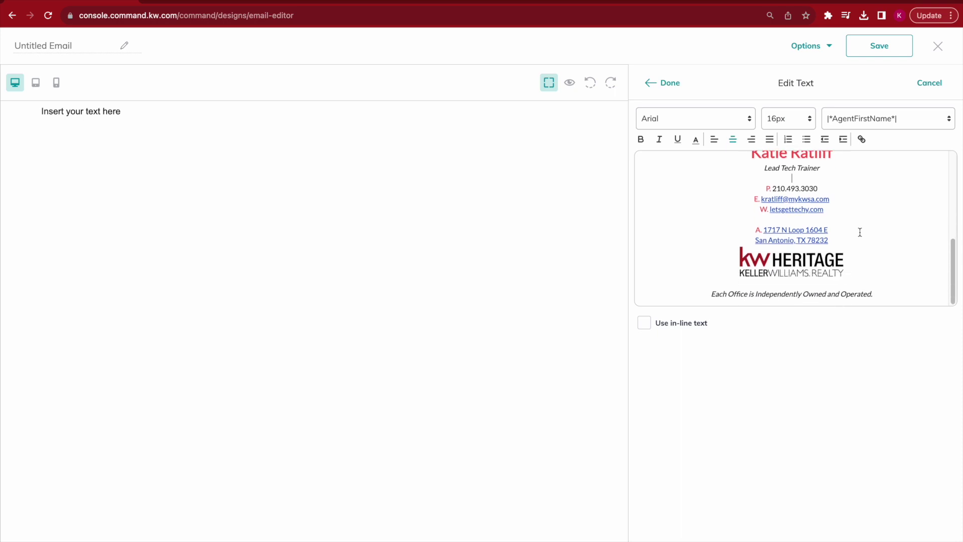
{"action": "scroll", "coordinate": [799, 186], "scroll_direction": "up", "scroll_amount": 8}
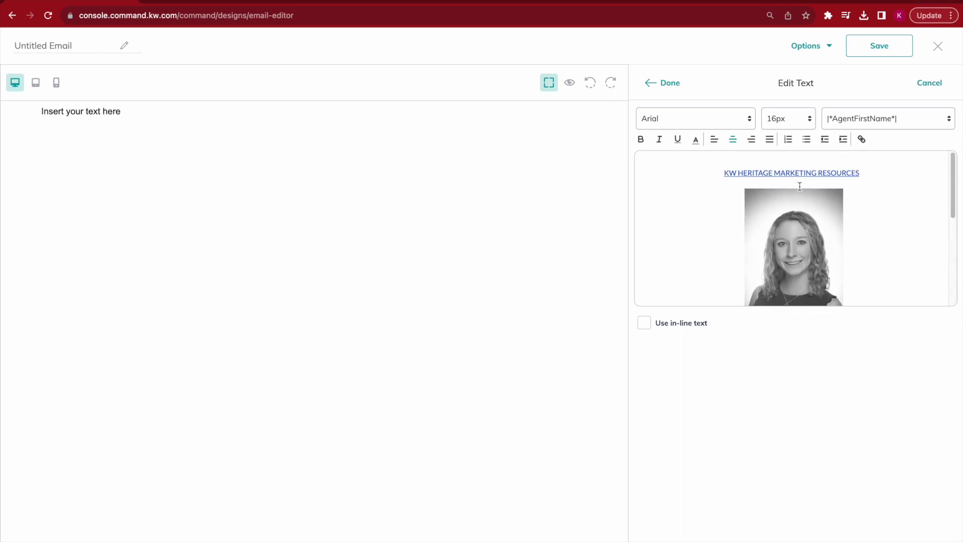
{"action": "scroll", "coordinate": [799, 186], "scroll_direction": "down", "scroll_amount": 8}
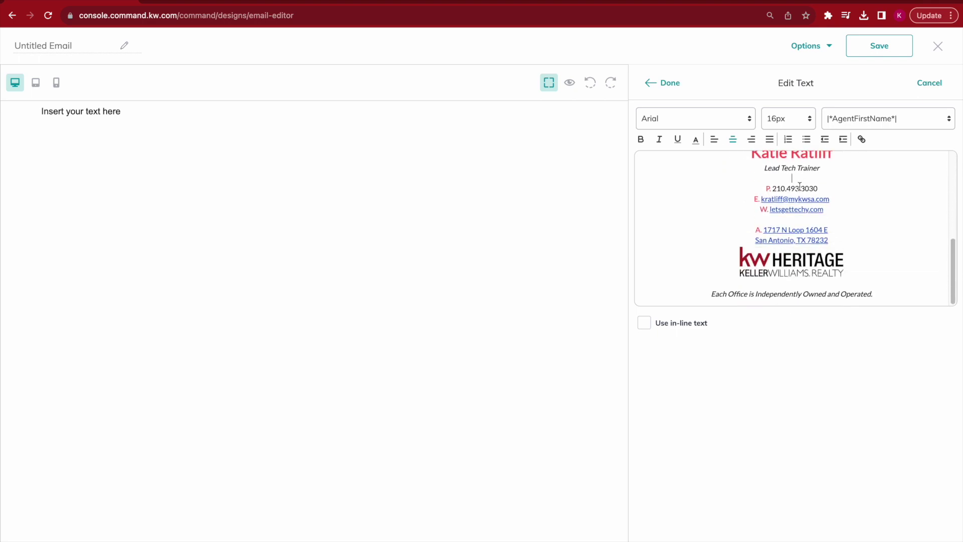
{"action": "left_click", "coordinate": [653, 87]}
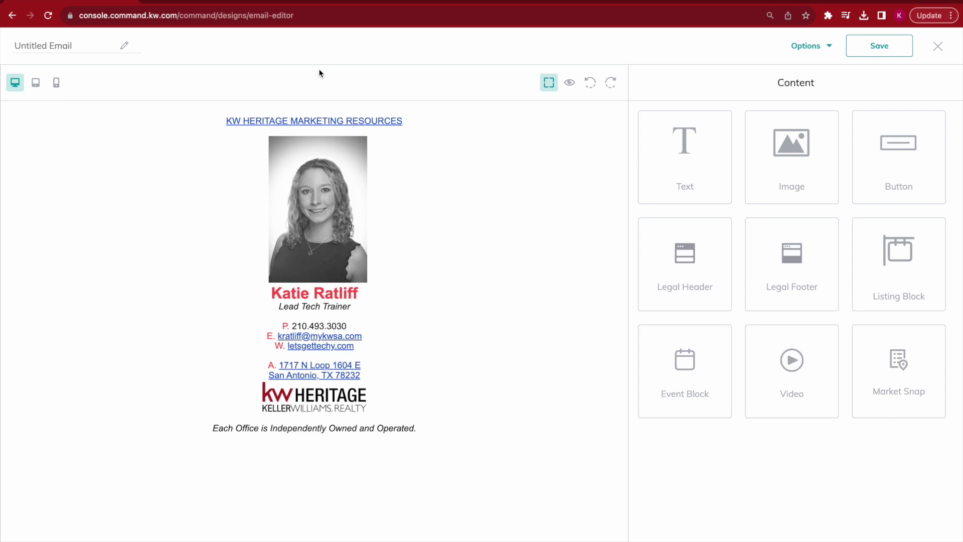
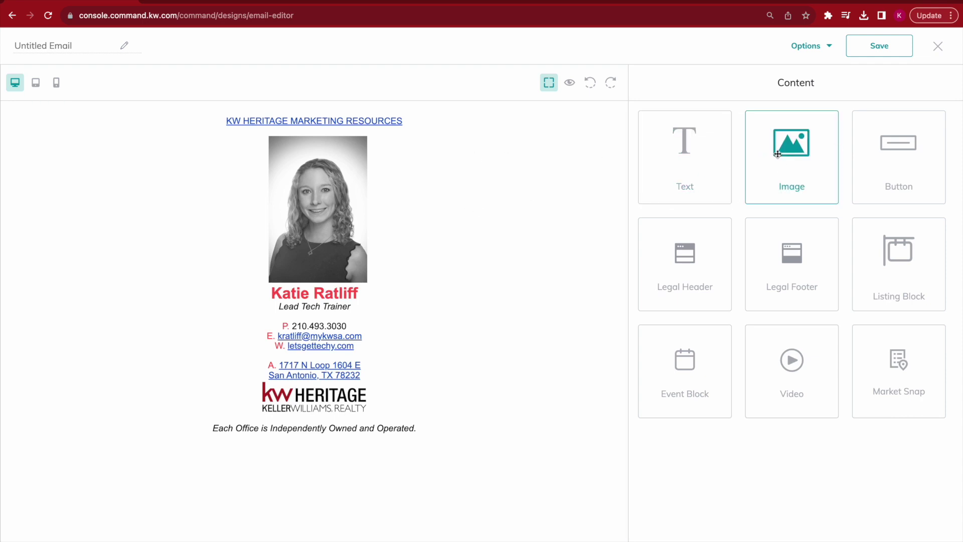
- Add an image block above the signature and upload White Minimalist Real Estate For Sale Flyer.png from Downloads
{"action": "left_click_drag", "start_coordinate": [786, 156], "coordinate": [481, 161]}
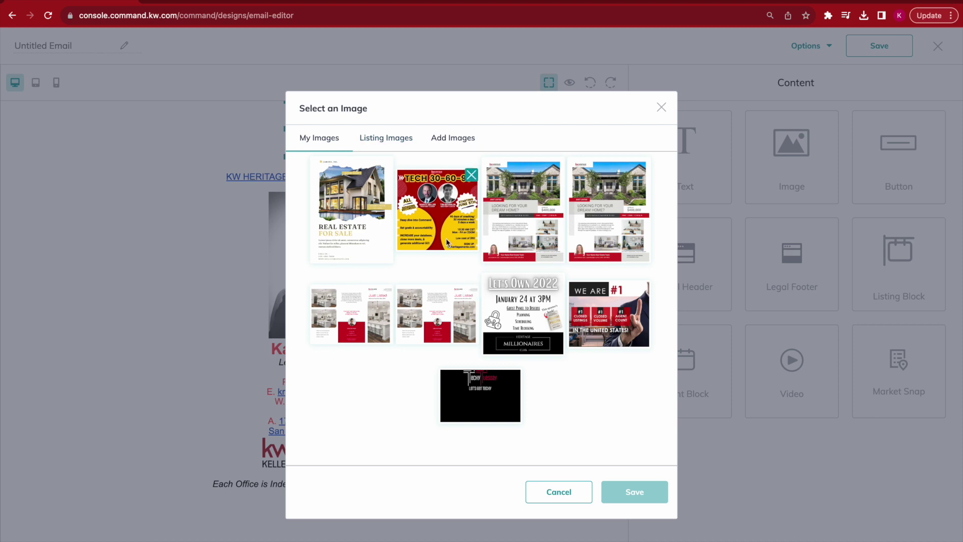
{"action": "left_click", "coordinate": [454, 146]}
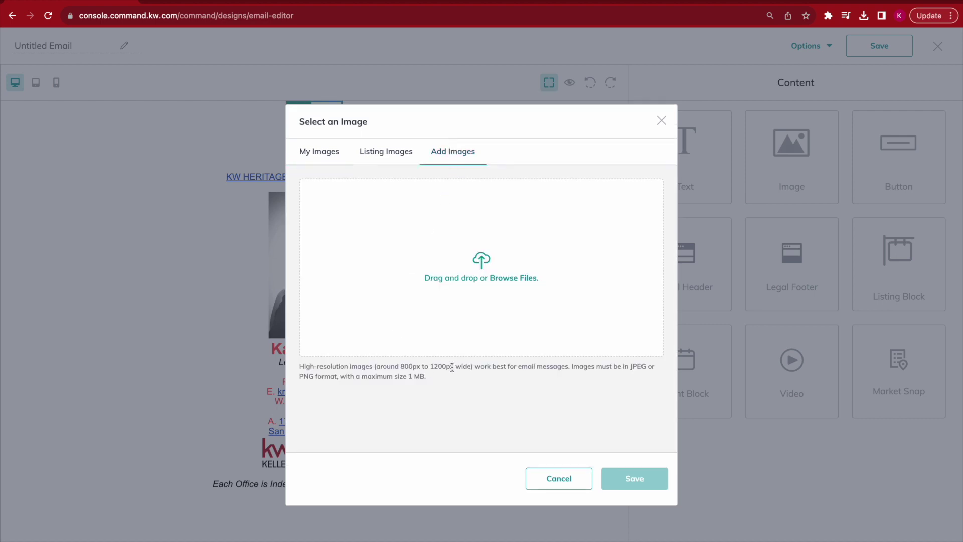
{"action": "left_click", "coordinate": [483, 283]}
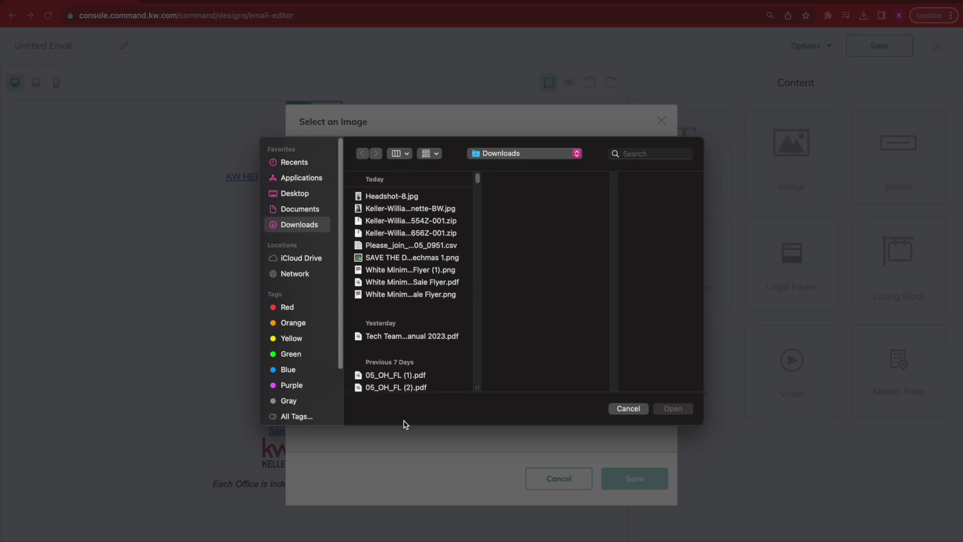
{"action": "left_click", "coordinate": [420, 296]}
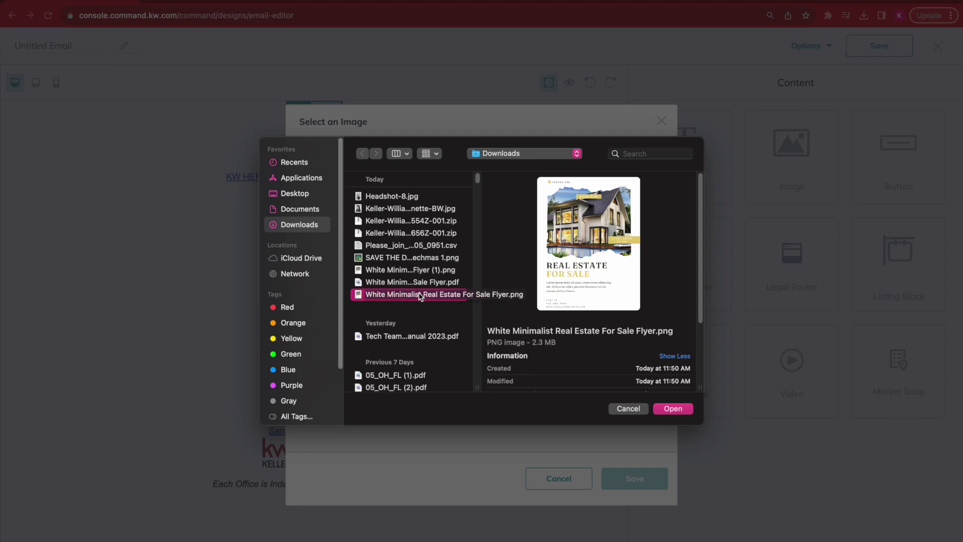
{"action": "left_click", "coordinate": [673, 408]}
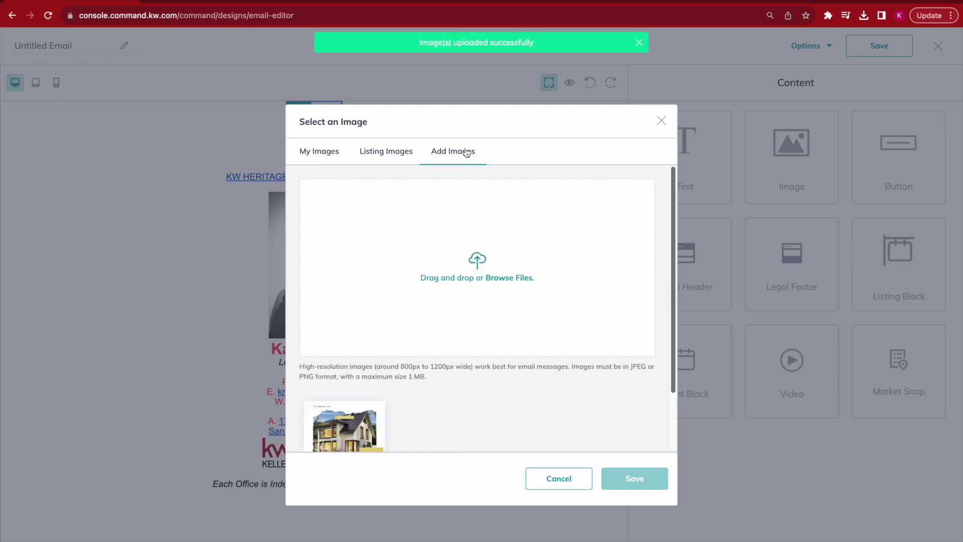
- Insert the newly uploaded real estate flyer into the image block
{"action": "scroll", "coordinate": [429, 327], "scroll_direction": "down", "scroll_amount": 1}
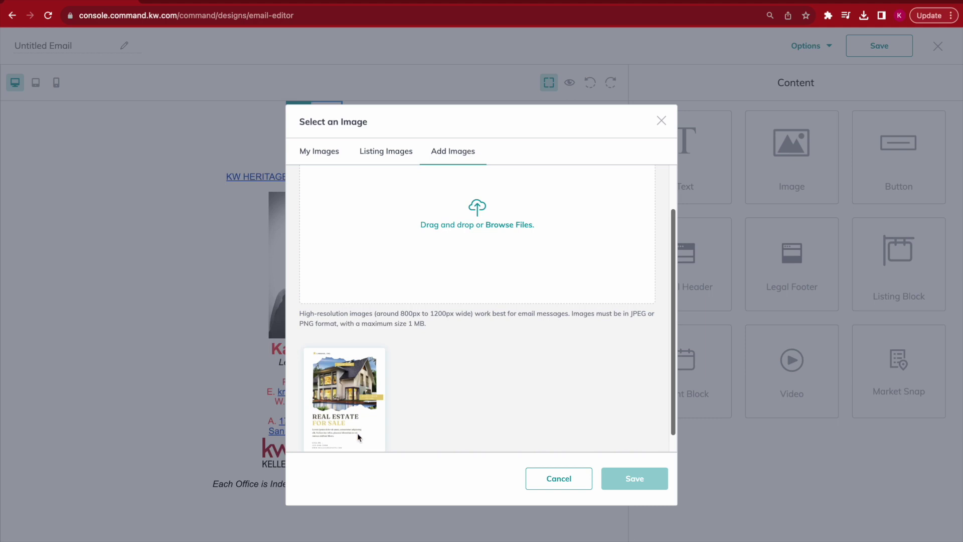
{"action": "left_click", "coordinate": [333, 389]}
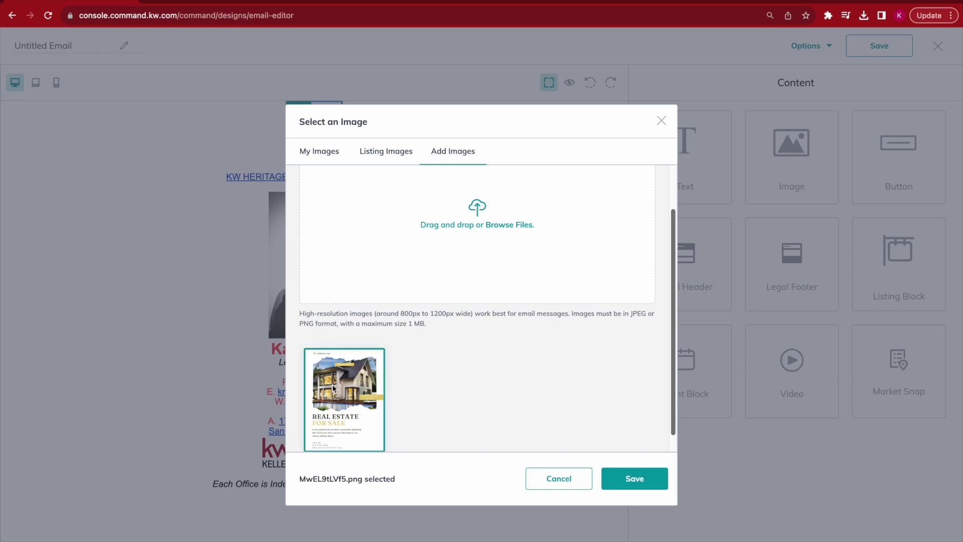
{"action": "left_click", "coordinate": [633, 477]}
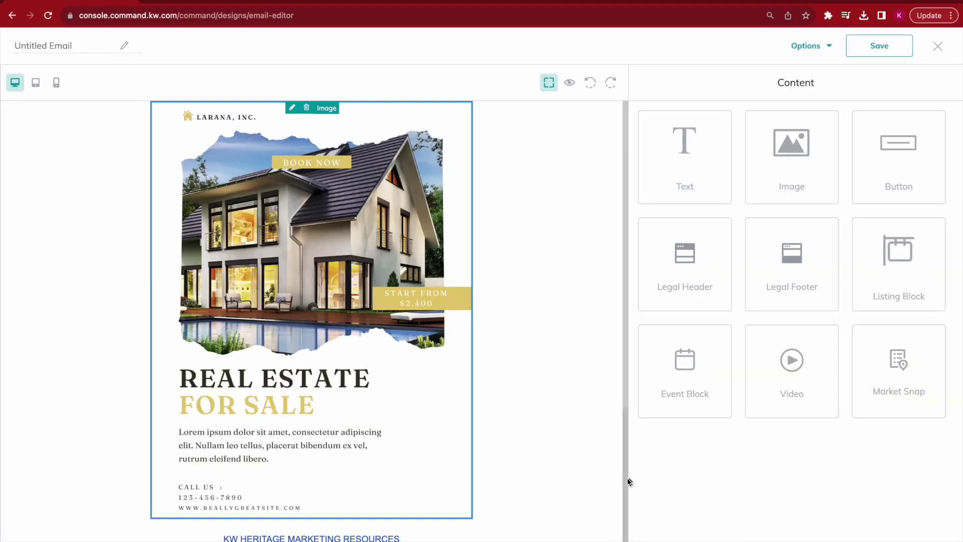
- Check the flyer and signature layout in desktop, tablet and mobile views, and return to the desktop view
{"action": "scroll", "coordinate": [547, 289], "scroll_direction": "down", "scroll_amount": 2}
{"action": "scroll", "coordinate": [548, 289], "scroll_direction": "down", "scroll_amount": 5}
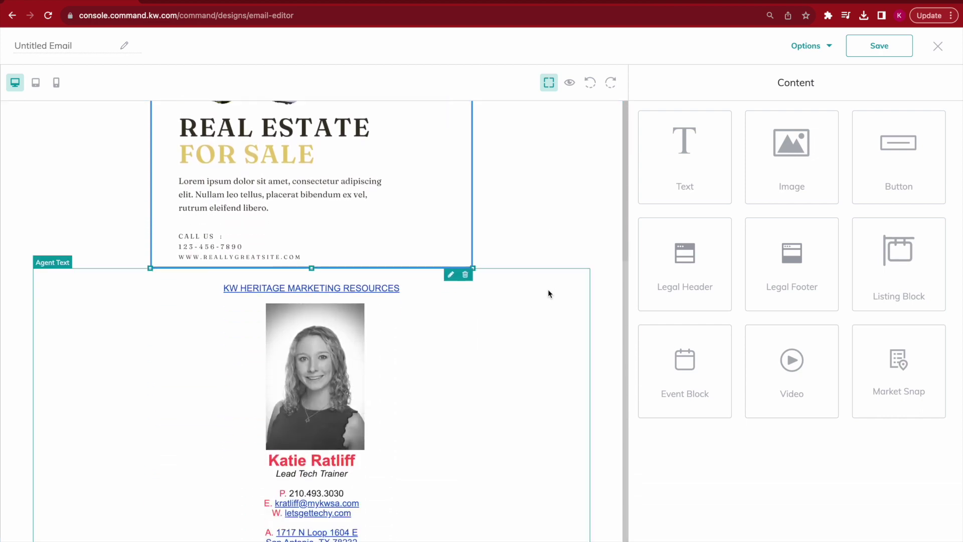
{"action": "scroll", "coordinate": [548, 289], "scroll_direction": "up", "scroll_amount": 7}
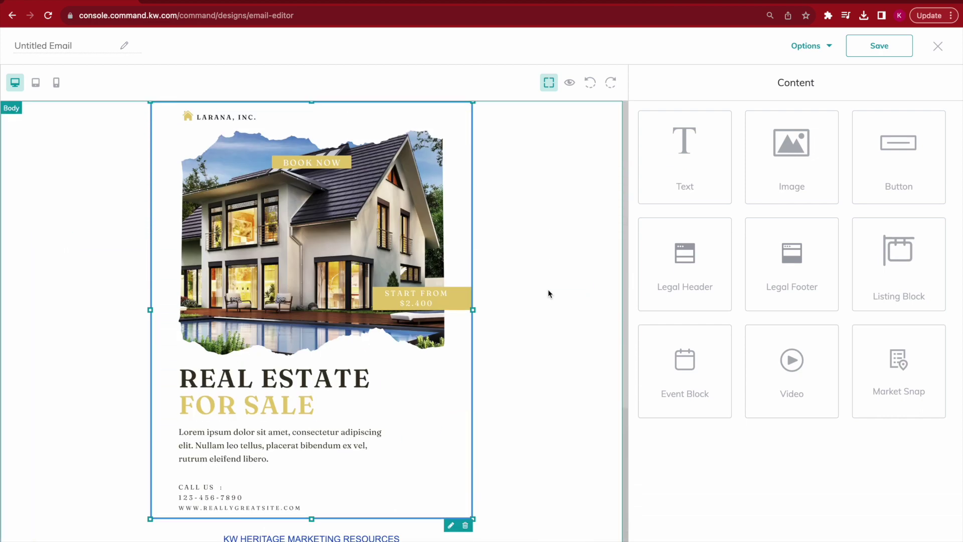
{"action": "left_click", "coordinate": [36, 88]}
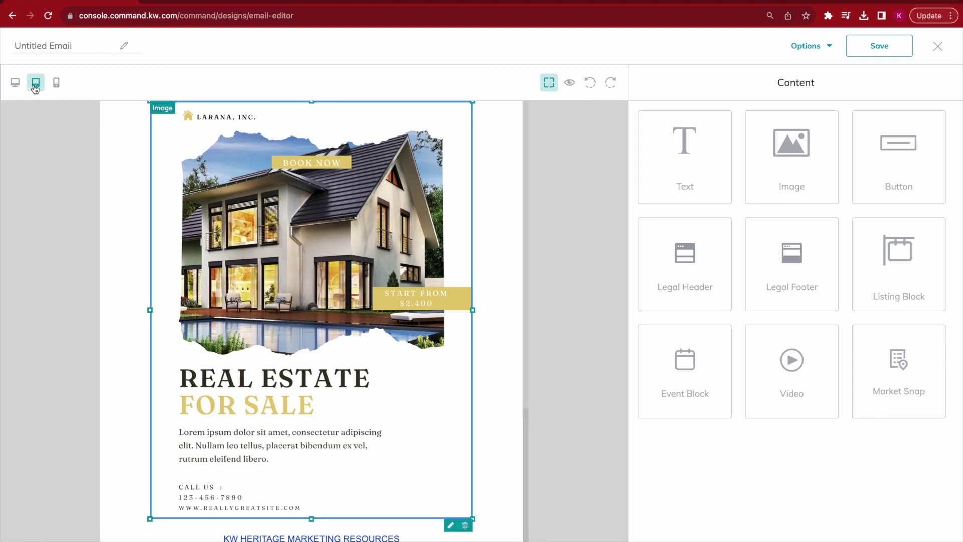
{"action": "left_click", "coordinate": [57, 82]}
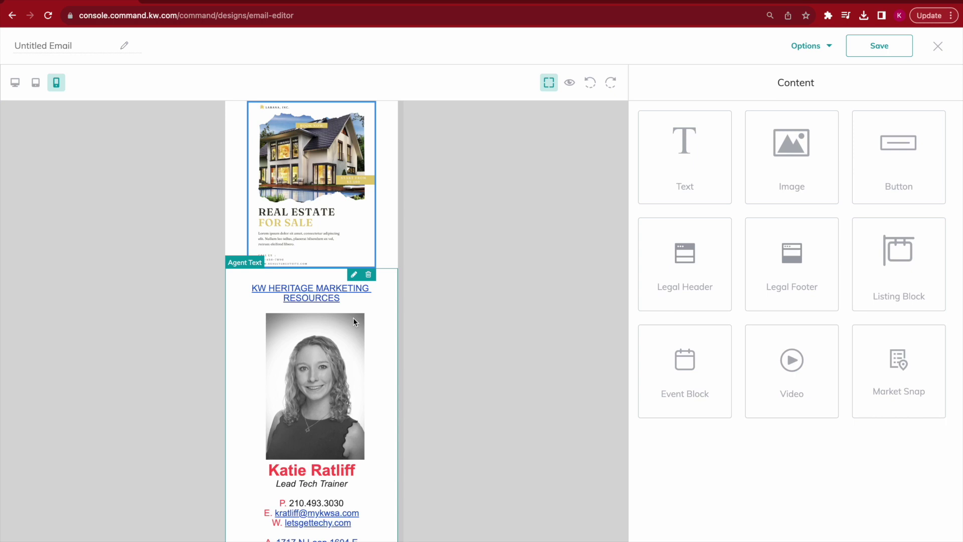
{"action": "scroll", "coordinate": [353, 319], "scroll_direction": "down", "scroll_amount": 1}
{"action": "scroll", "coordinate": [354, 322], "scroll_direction": "up", "scroll_amount": 1}
{"action": "left_click", "coordinate": [16, 86]}
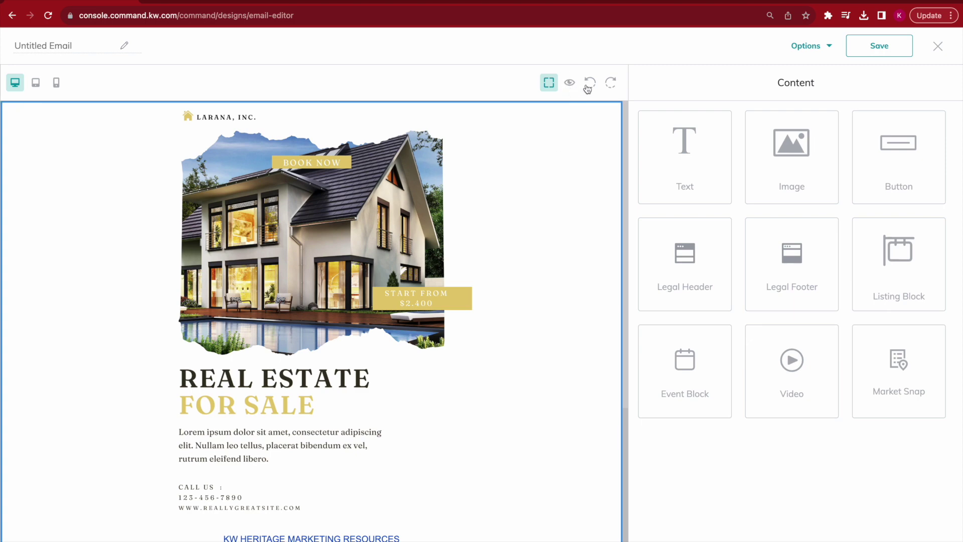
- Review the whole email from flyer to signature in preview mode on desktop, and close the preview
{"action": "left_click", "coordinate": [569, 83]}
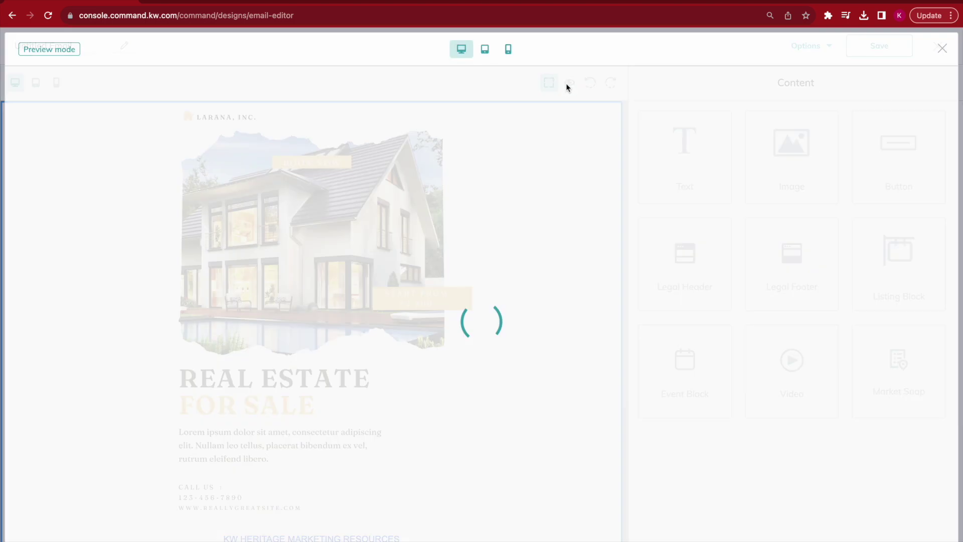
{"action": "scroll", "coordinate": [765, 208], "scroll_direction": "down", "scroll_amount": 4}
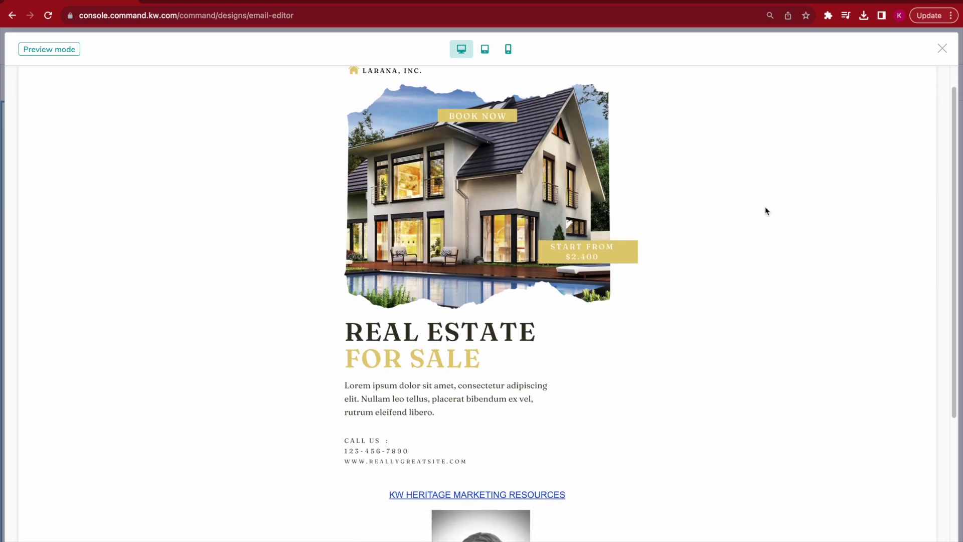
{"action": "scroll", "coordinate": [765, 207], "scroll_direction": "down", "scroll_amount": 2}
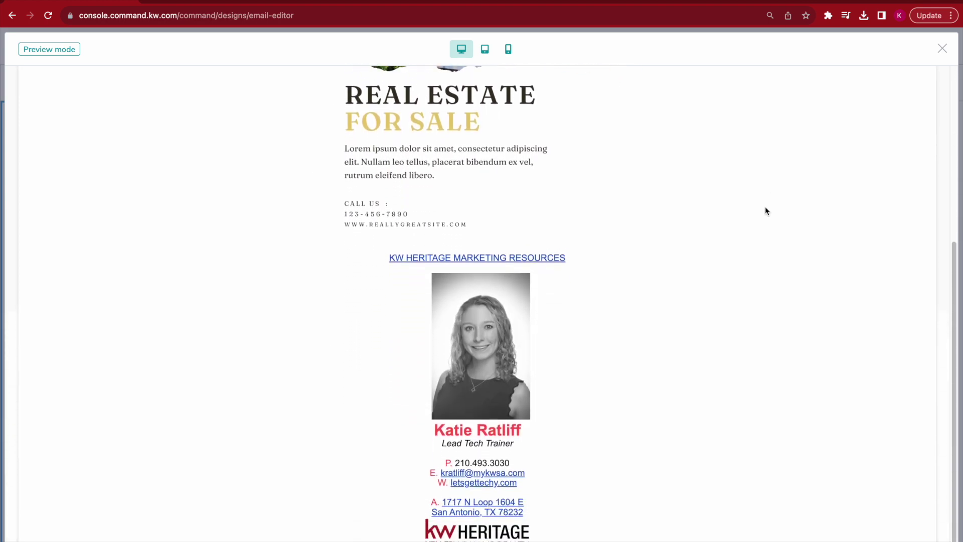
{"action": "scroll", "coordinate": [766, 208], "scroll_direction": "up", "scroll_amount": 2}
{"action": "scroll", "coordinate": [765, 208], "scroll_direction": "up", "scroll_amount": 4}
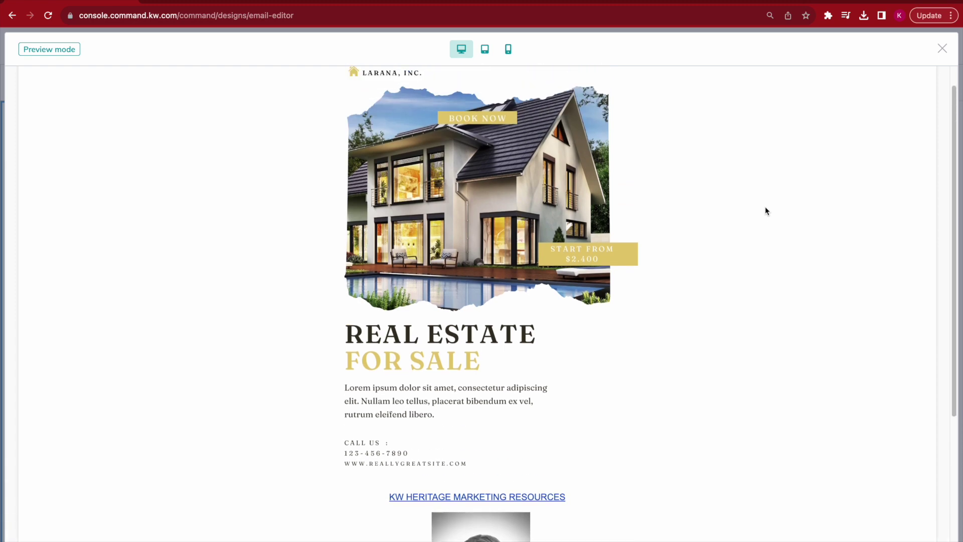
{"action": "scroll", "coordinate": [766, 210], "scroll_direction": "down", "scroll_amount": 4}
{"action": "scroll", "coordinate": [765, 210], "scroll_direction": "up", "scroll_amount": 5}
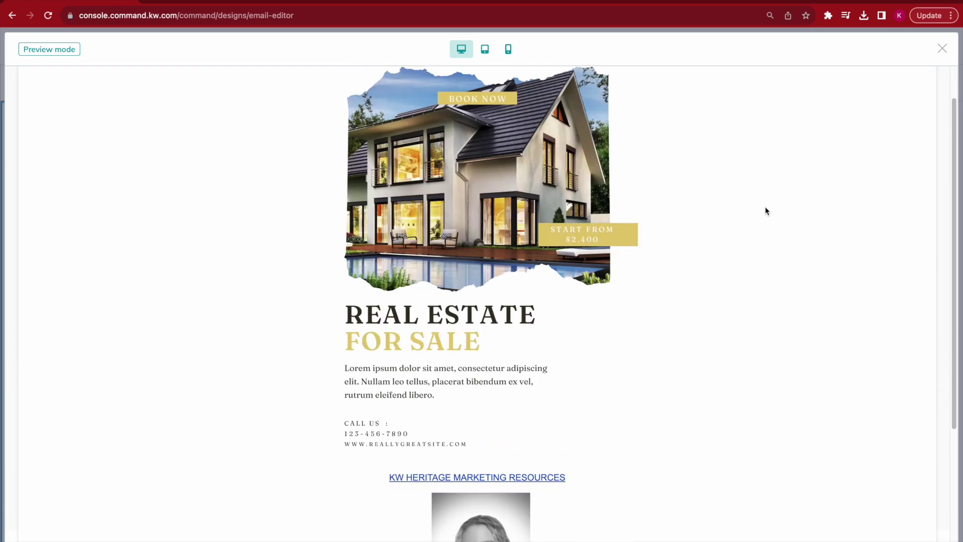
{"action": "left_click", "coordinate": [942, 49]}
- Switch to Canva and download the Interior Plants Dark Green Simple Newsletter Template design as a PNG
{"action": "mouse_move", "coordinate": [621, 21]}
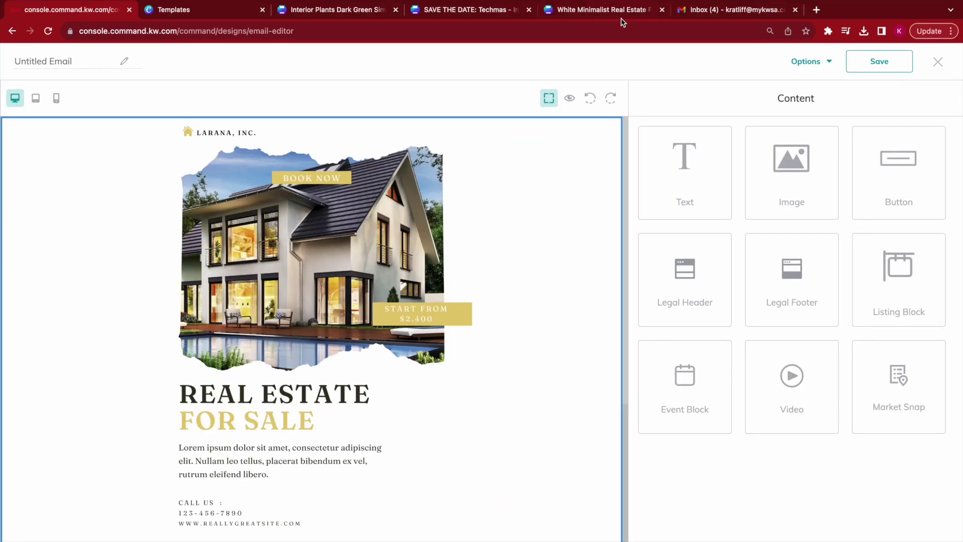
{"action": "left_click", "coordinate": [595, 17]}
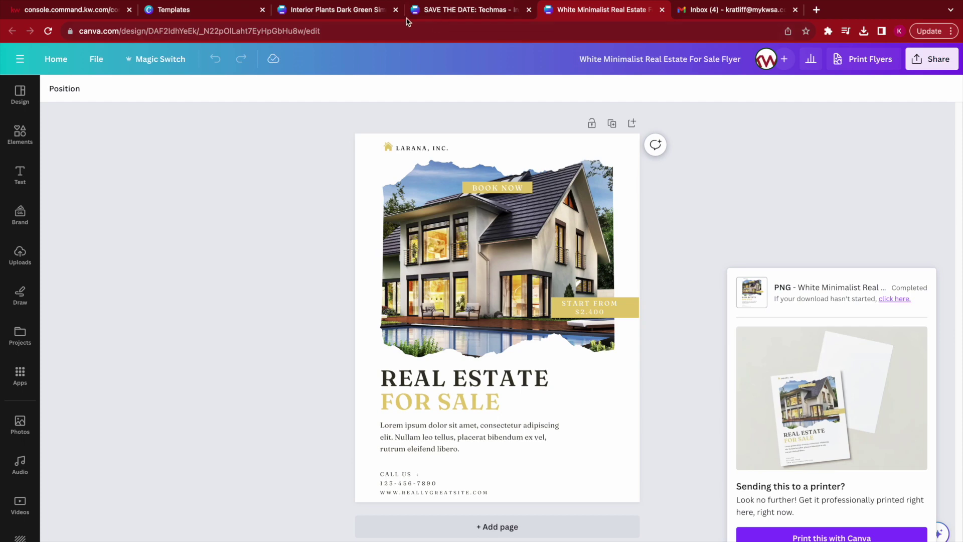
{"action": "left_click", "coordinate": [329, 10]}
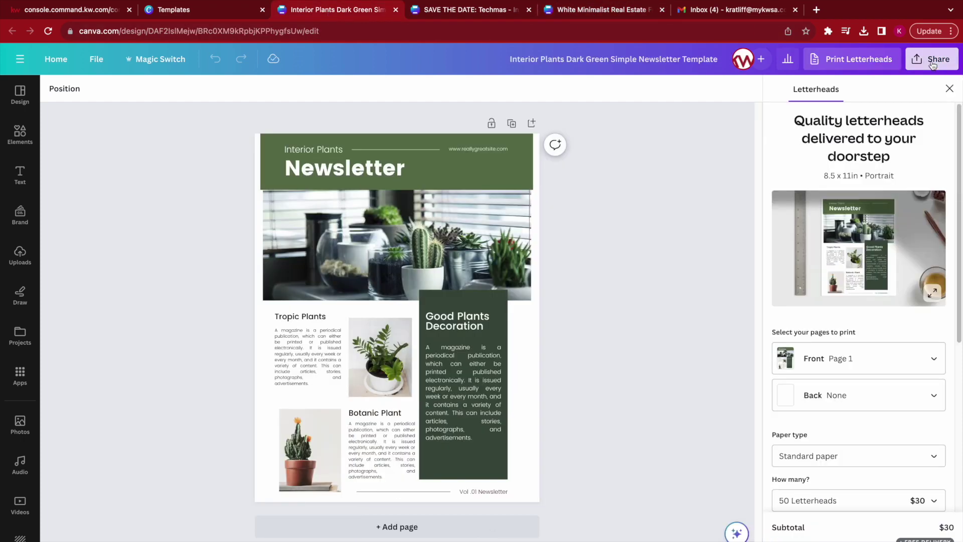
{"action": "left_click", "coordinate": [932, 58]}
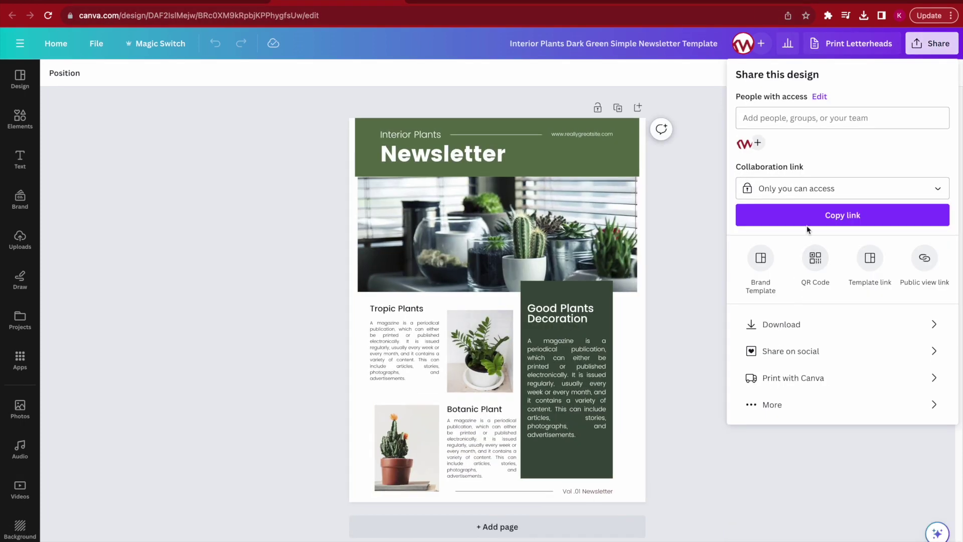
{"action": "left_click", "coordinate": [765, 324]}
{"action": "left_click", "coordinate": [780, 252]}
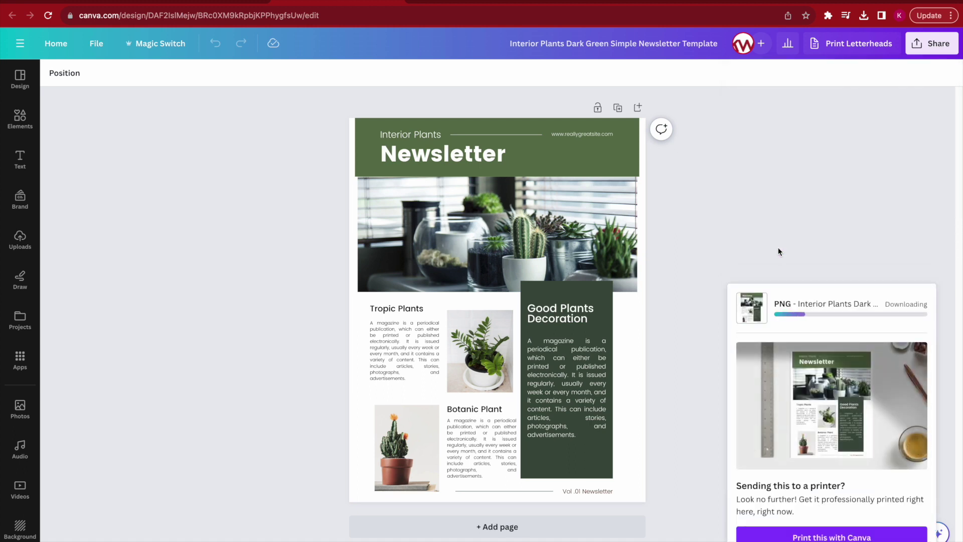
- Switch back to KW Command and upload Interior Plants Dark Green Simple Newsletter Template.png as a replacement for the flyer image
{"action": "mouse_move", "coordinate": [636, 1]}
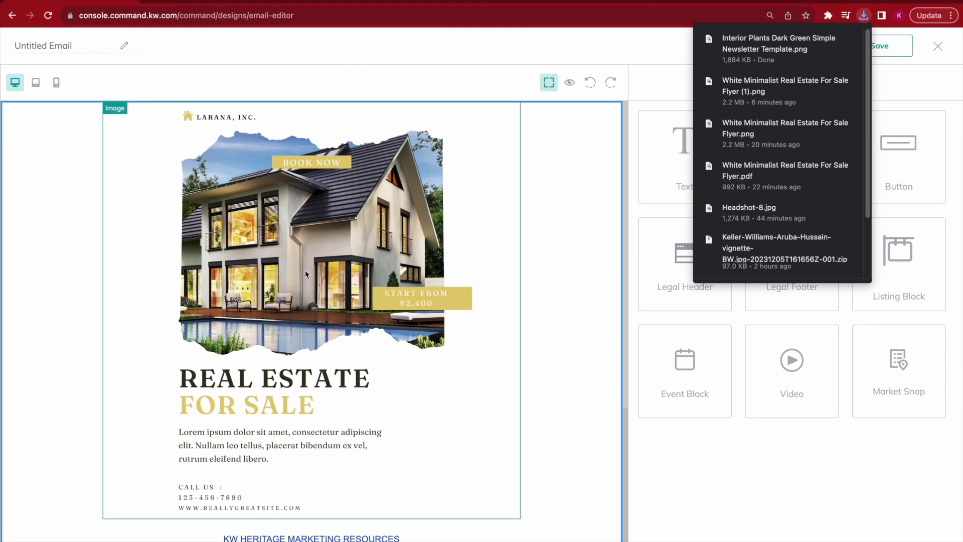
{"action": "left_click", "coordinate": [337, 276]}
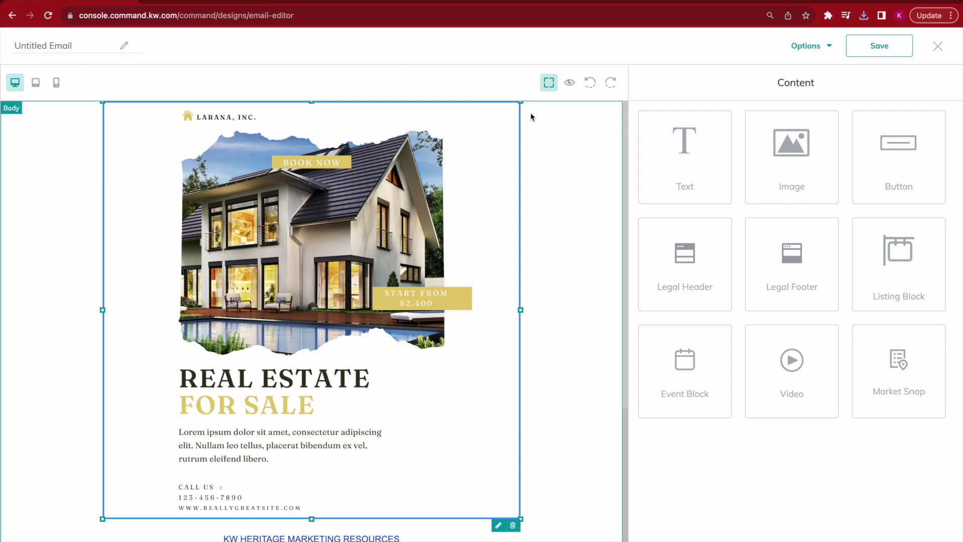
{"action": "left_click", "coordinate": [498, 525]}
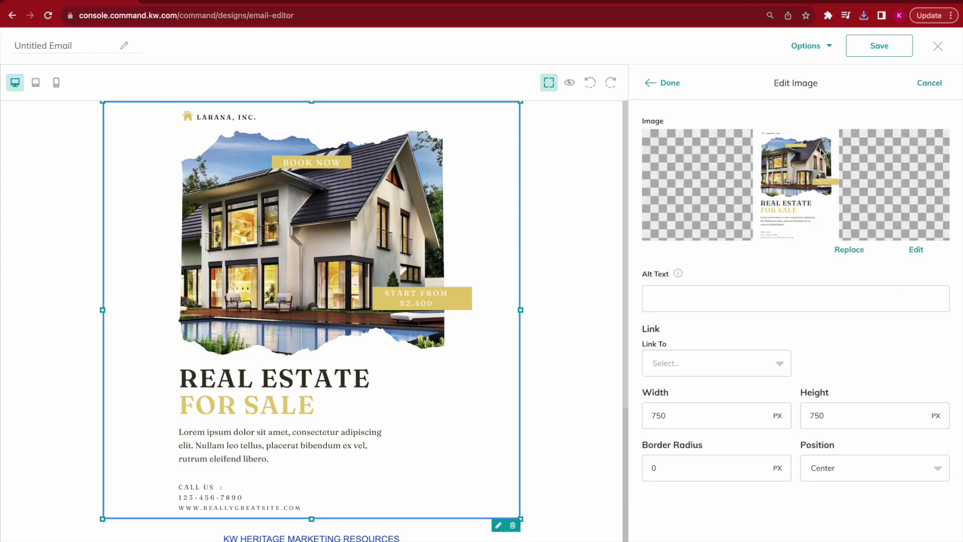
{"action": "left_click", "coordinate": [850, 251]}
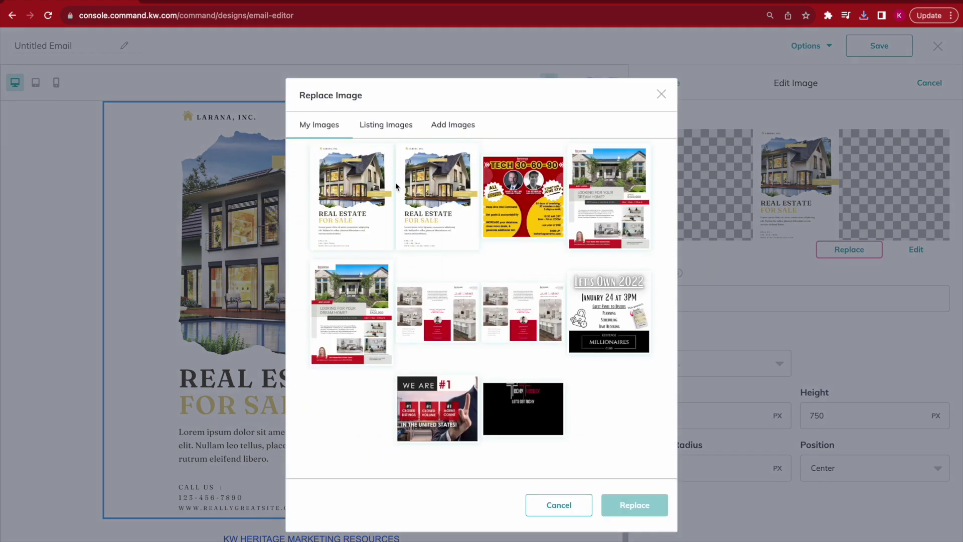
{"action": "left_click", "coordinate": [434, 135]}
{"action": "left_click", "coordinate": [477, 314]}
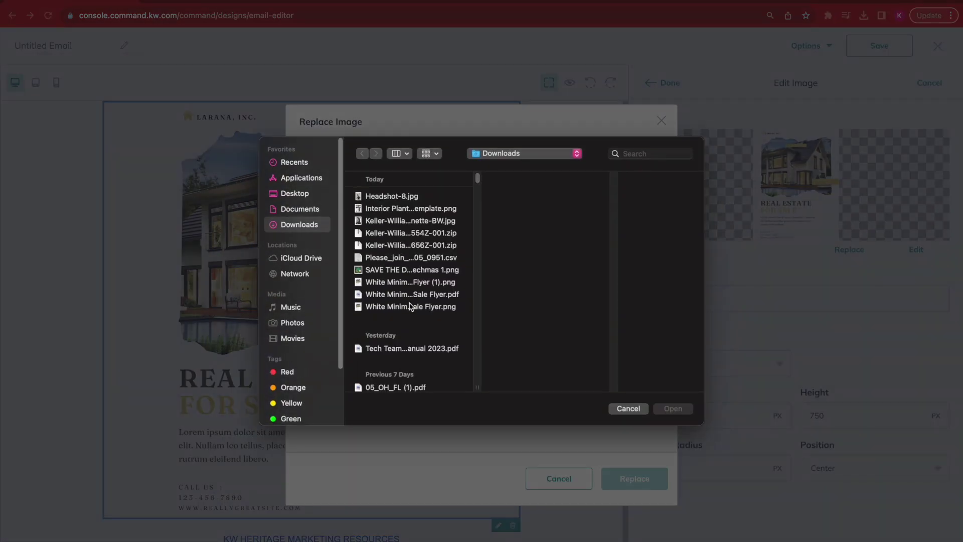
{"action": "left_click", "coordinate": [401, 209]}
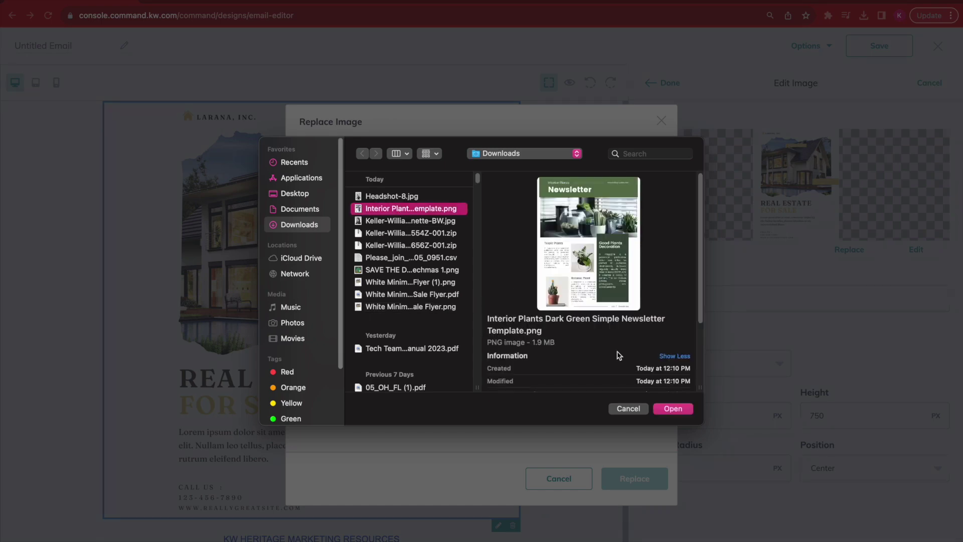
{"action": "left_click", "coordinate": [669, 405]}
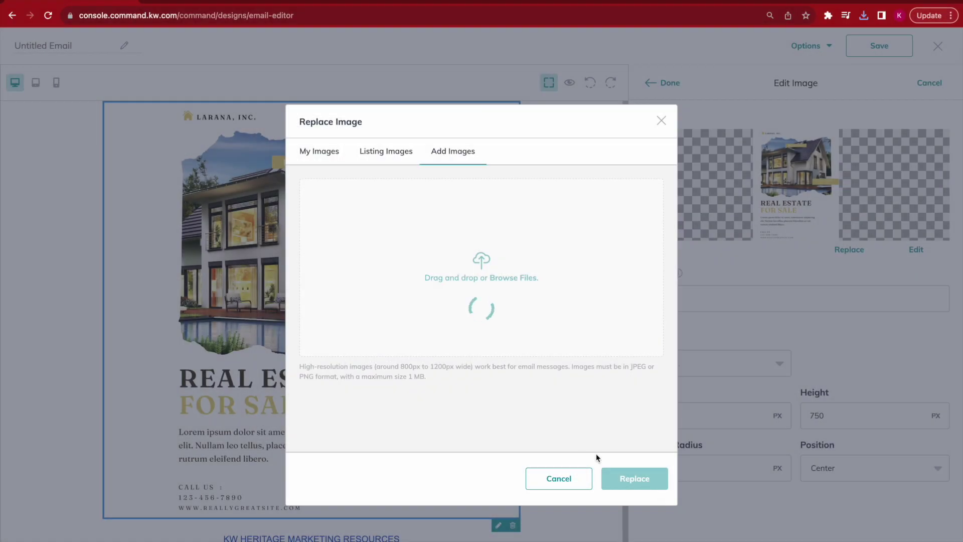
- Replace the flyer with the uploaded newsletter image and finish editing the image block
{"action": "left_click", "coordinate": [333, 434]}
{"action": "left_click", "coordinate": [648, 478]}
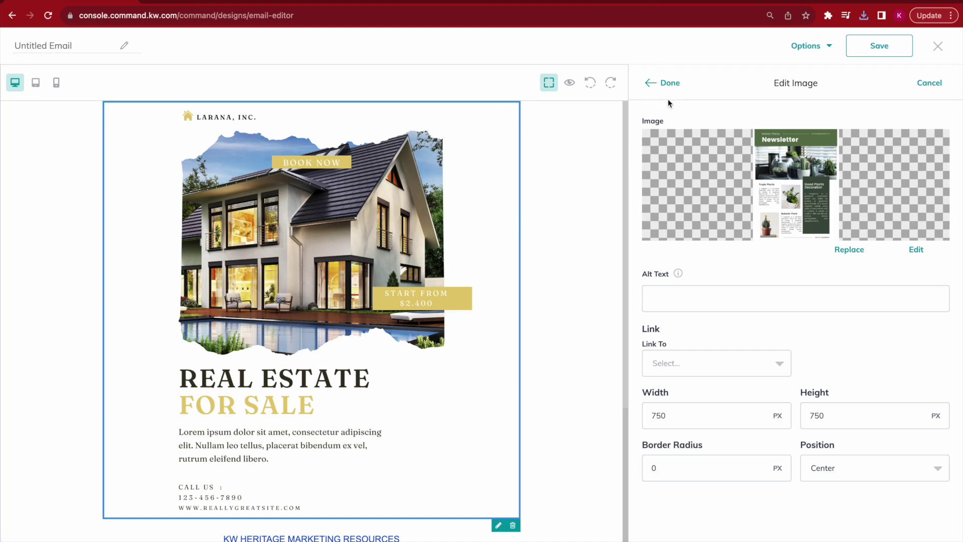
{"action": "left_click", "coordinate": [650, 83]}
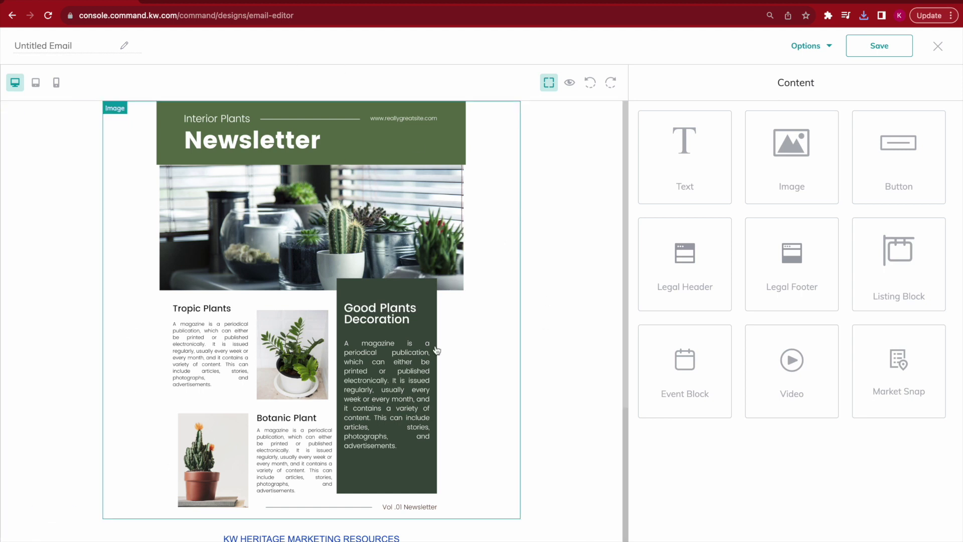
- Look over the newsletter and signature, and name the email "Master Email Template"
{"action": "scroll", "coordinate": [553, 360], "scroll_direction": "down", "scroll_amount": 2}
{"action": "scroll", "coordinate": [552, 359], "scroll_direction": "down", "scroll_amount": 4}
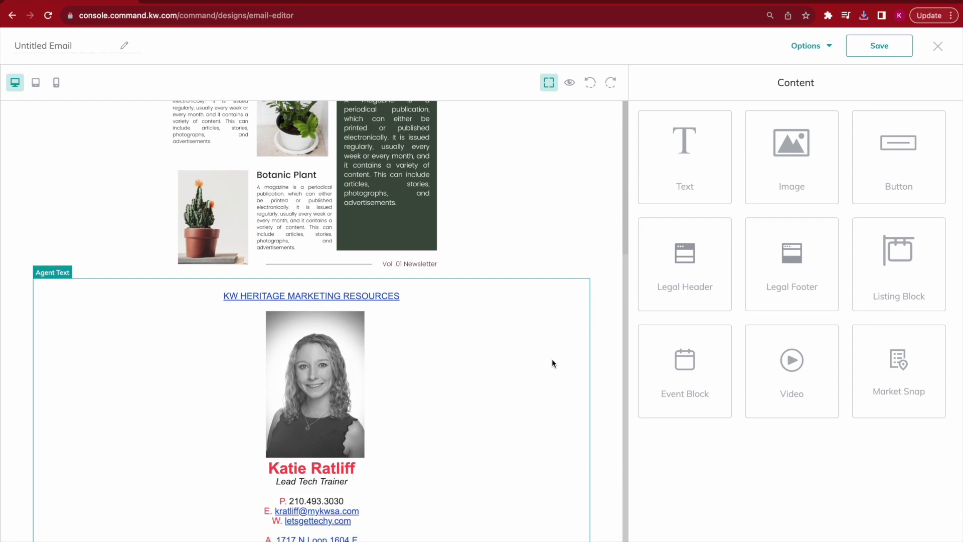
{"action": "scroll", "coordinate": [552, 363], "scroll_direction": "up", "scroll_amount": 5}
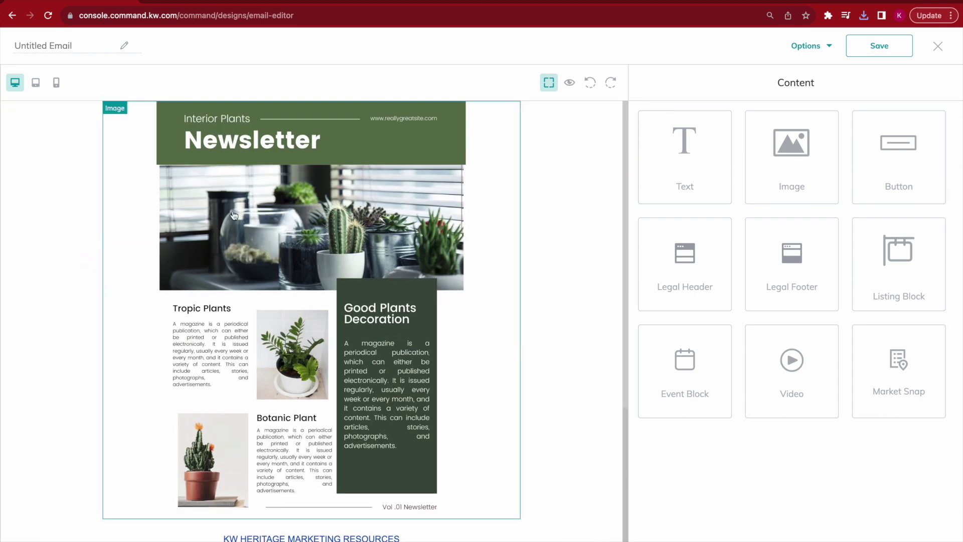
{"action": "scroll", "coordinate": [200, 398], "scroll_direction": "down", "scroll_amount": 5}
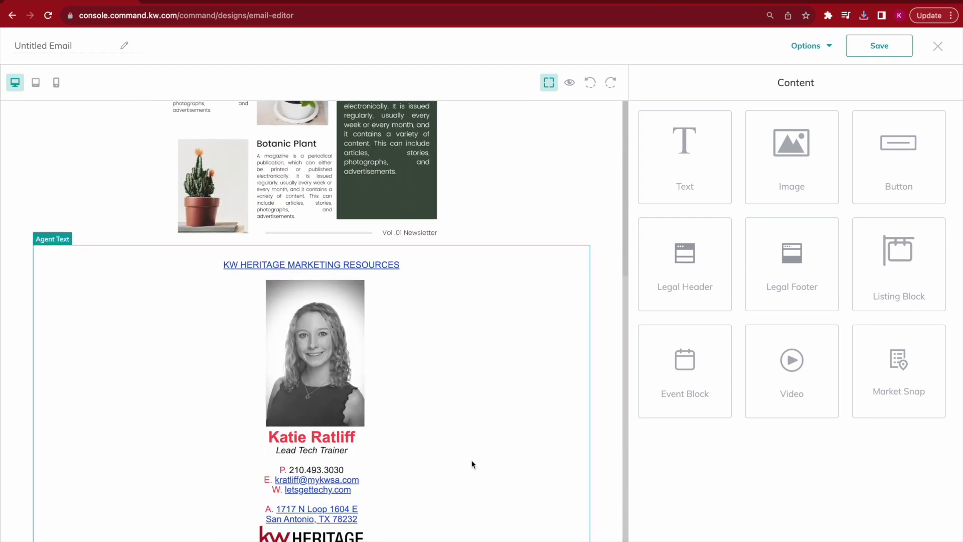
{"action": "left_click", "coordinate": [70, 46]}
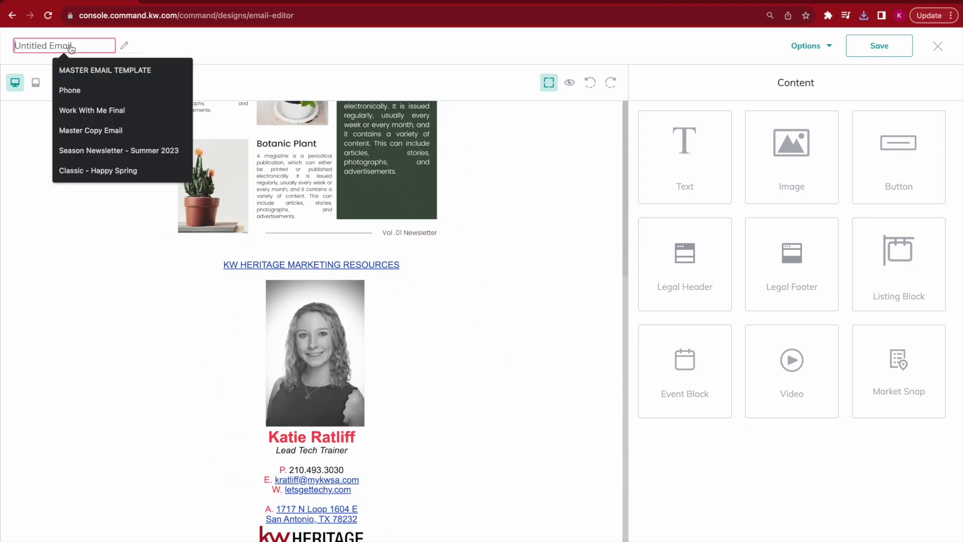
{"action": "type", "text": "Master"}
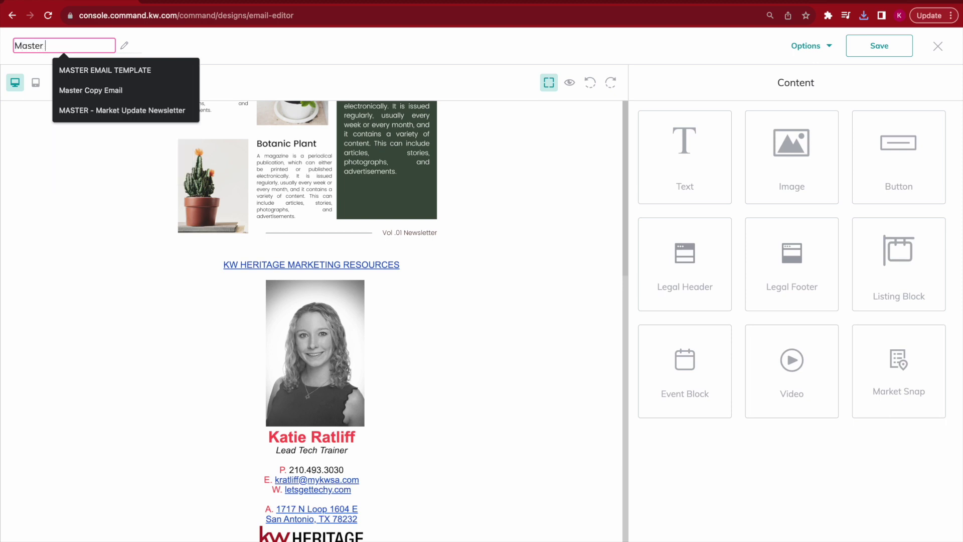
{"action": "type", "text": " Email Template"}
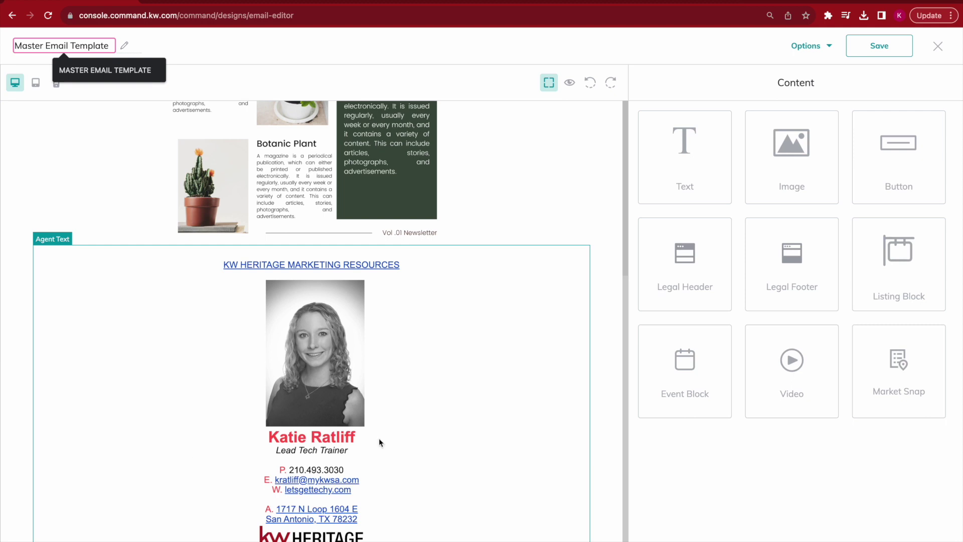
{"action": "scroll", "coordinate": [371, 388], "scroll_direction": "up", "scroll_amount": 5}
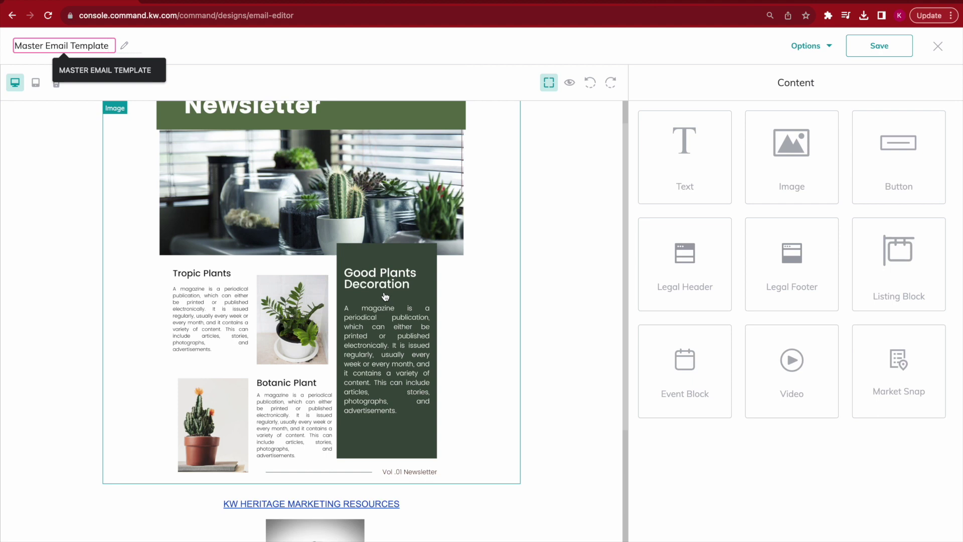
{"action": "key", "text": "Tab"}
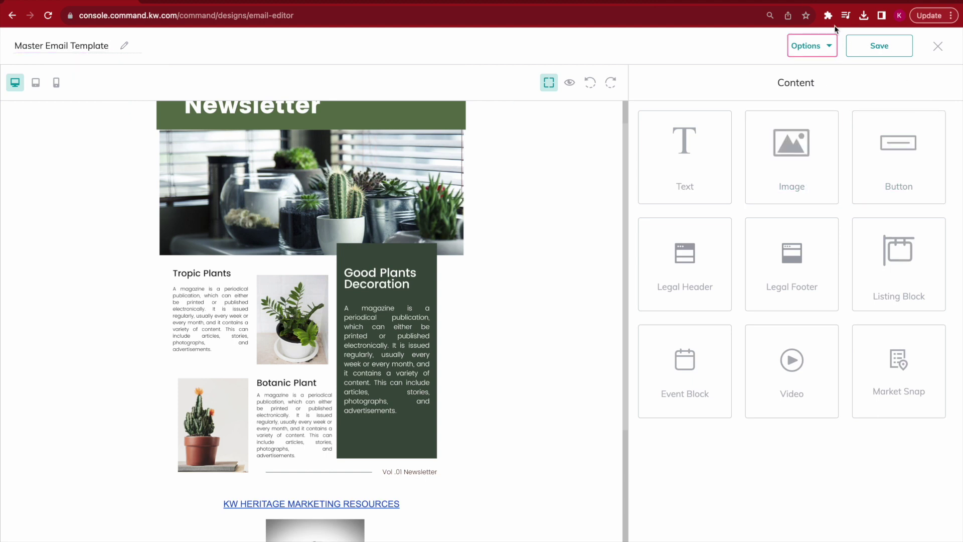
- Look at the form for sending a test email and close it without sending
{"action": "left_click", "coordinate": [808, 46]}
{"action": "left_click", "coordinate": [820, 106]}
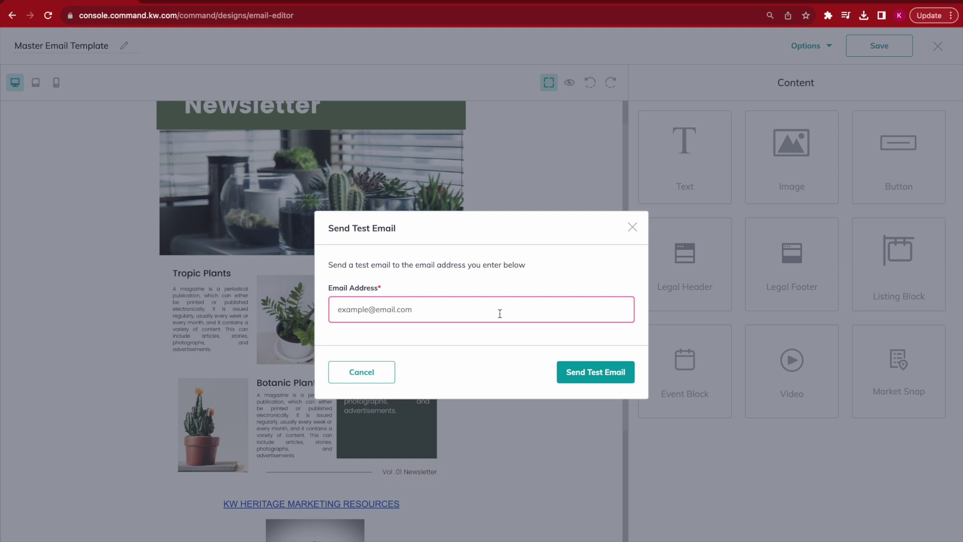
{"action": "left_click", "coordinate": [633, 228]}
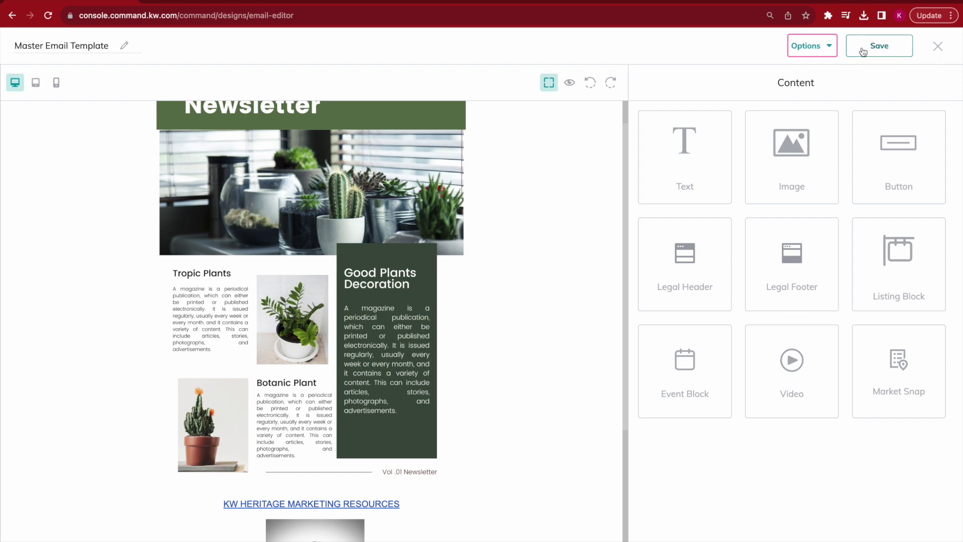
- Exit the email editor to the designs list and check the actions available for the new Master Email Template
{"action": "left_click", "coordinate": [939, 49]}
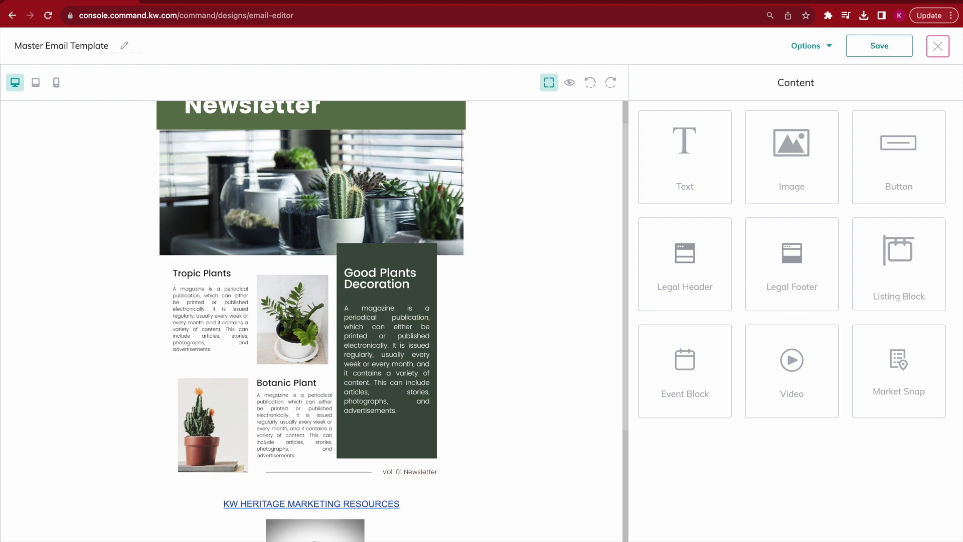
{"action": "left_click", "coordinate": [599, 348]}
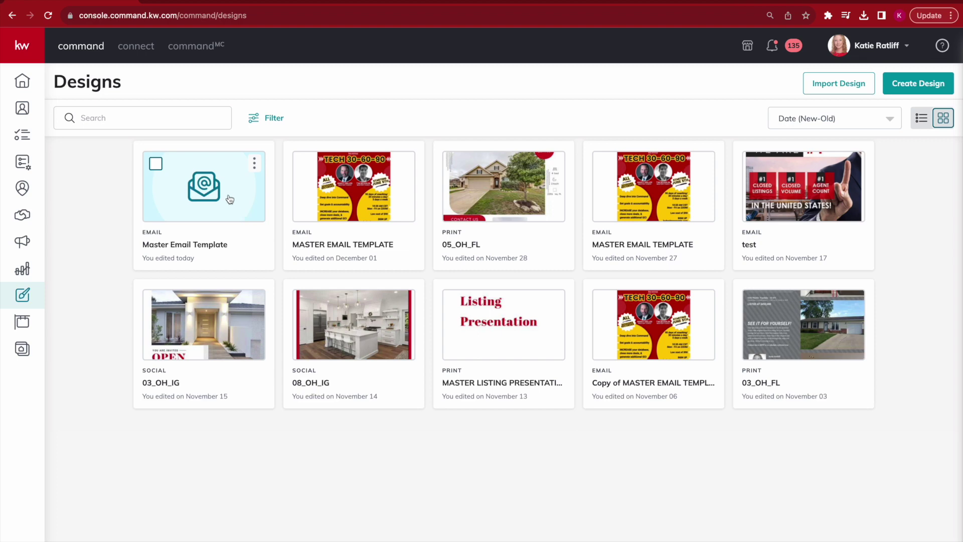
{"action": "left_click", "coordinate": [254, 164]}
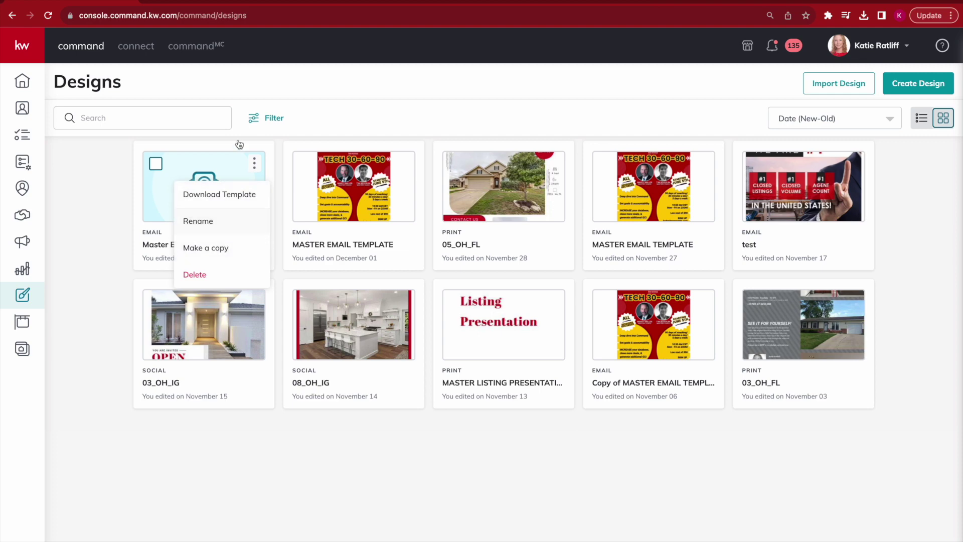
{"action": "left_click", "coordinate": [98, 244]}
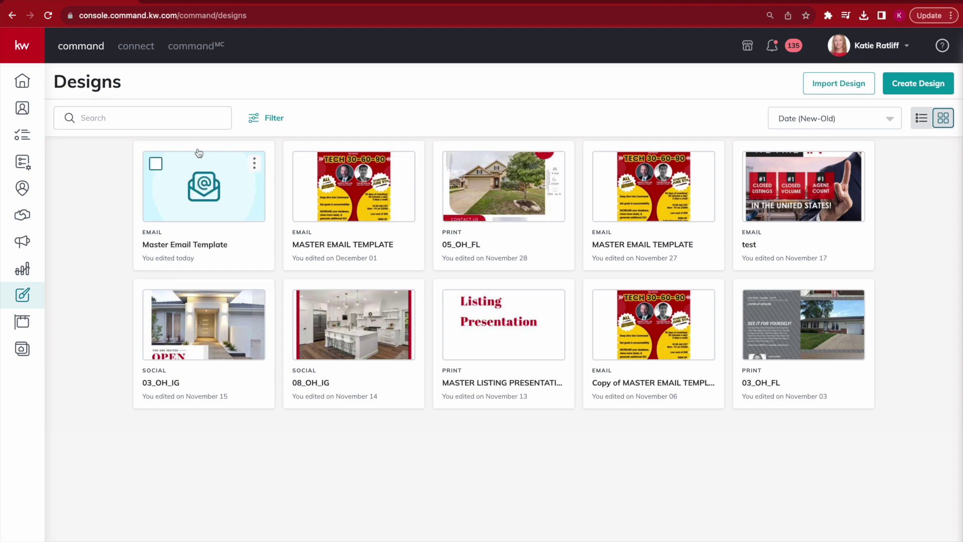
- Search the saved designs for "master"
{"action": "mouse_move", "coordinate": [232, 313]}
{"action": "left_click", "coordinate": [96, 117]}
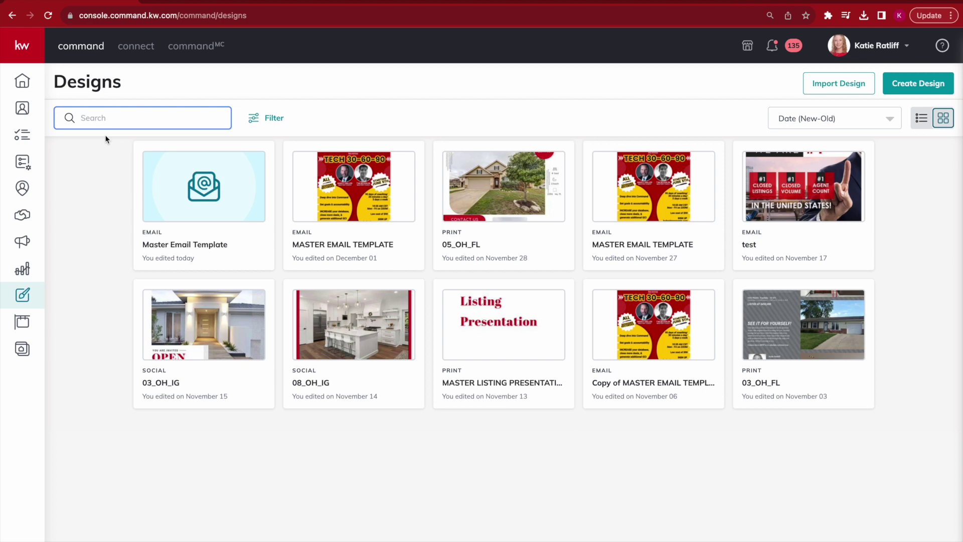
{"action": "type", "text": "master"}
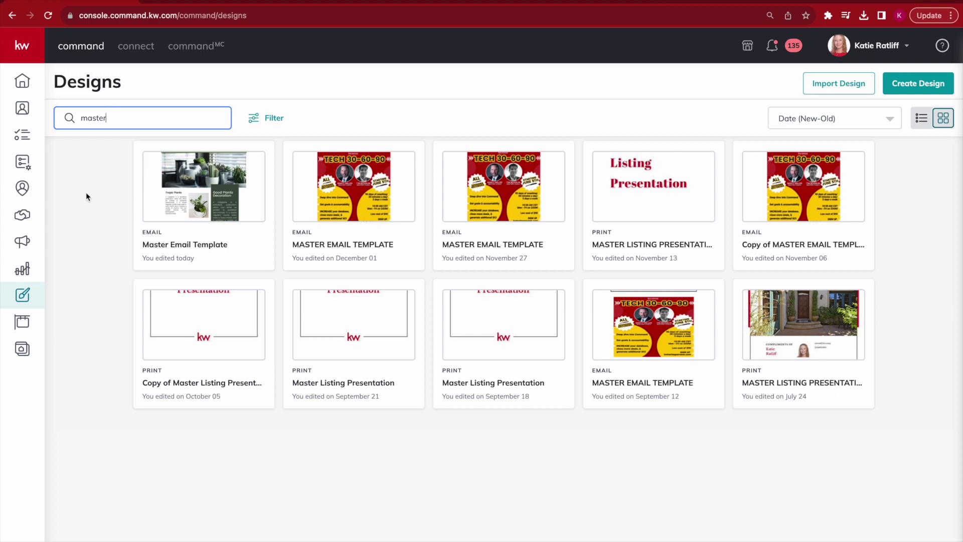
- Go to the email campaigns overview and check how many Command Mail sends remain
{"action": "left_click", "coordinate": [23, 243]}
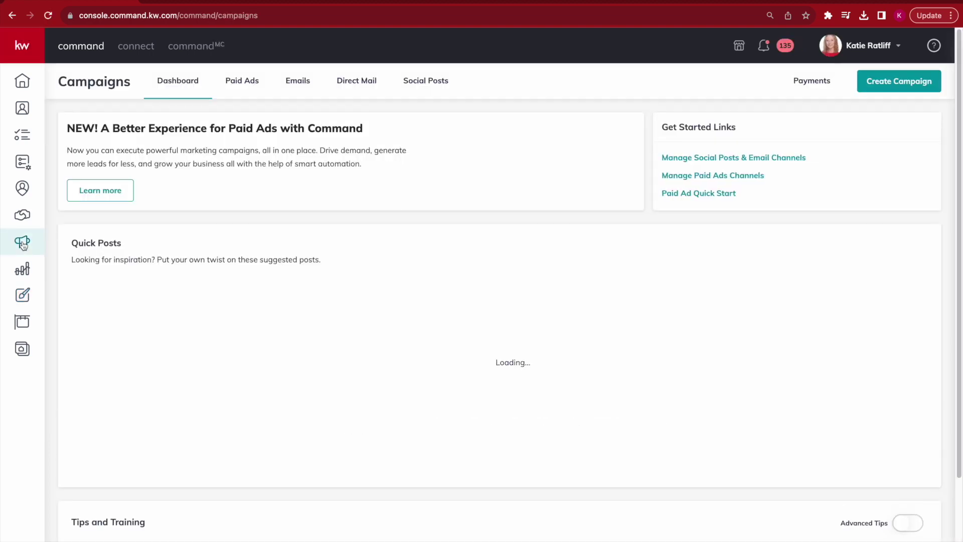
{"action": "left_click", "coordinate": [303, 82]}
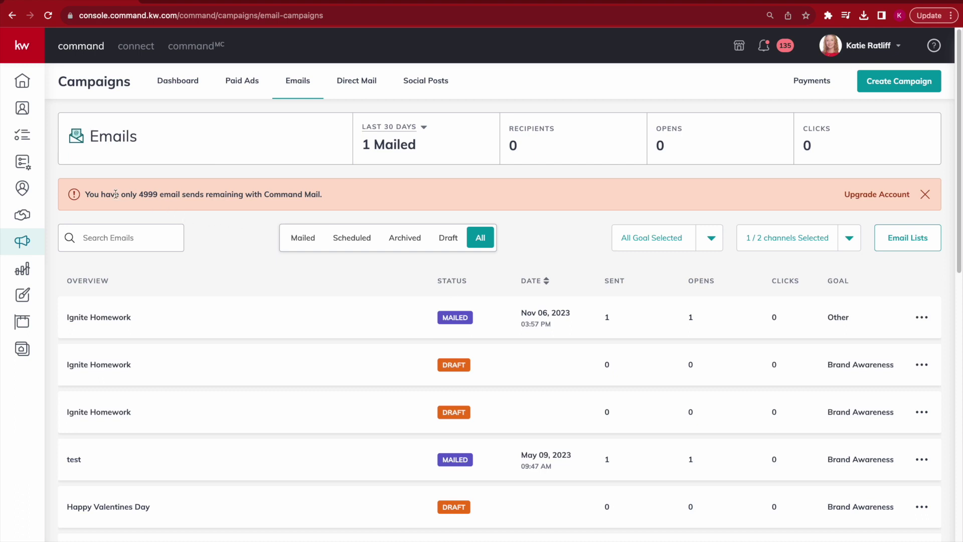
{"action": "left_click_drag", "start_coordinate": [115, 194], "coordinate": [214, 193]}
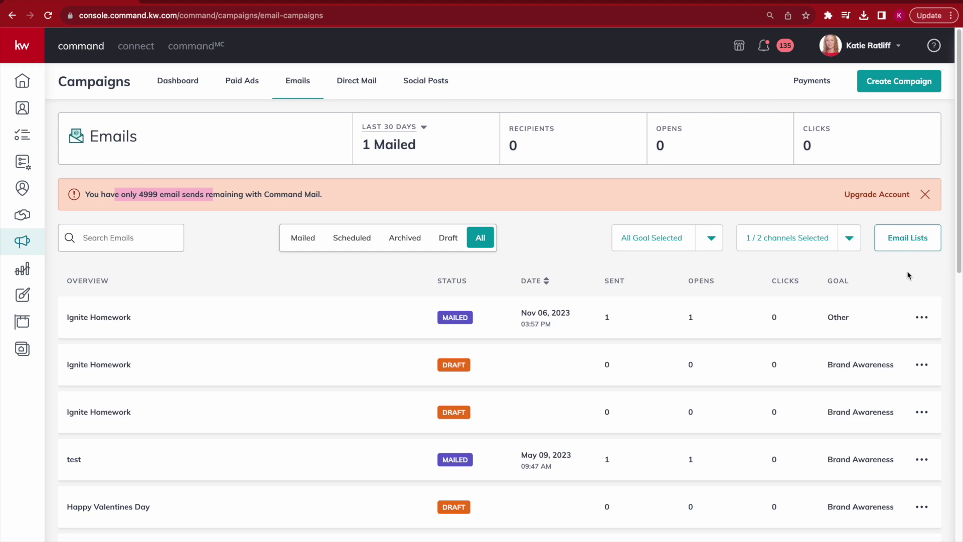
- Review the existing email lists and the form for creating a new list, and close the form
{"action": "left_click", "coordinate": [906, 238]}
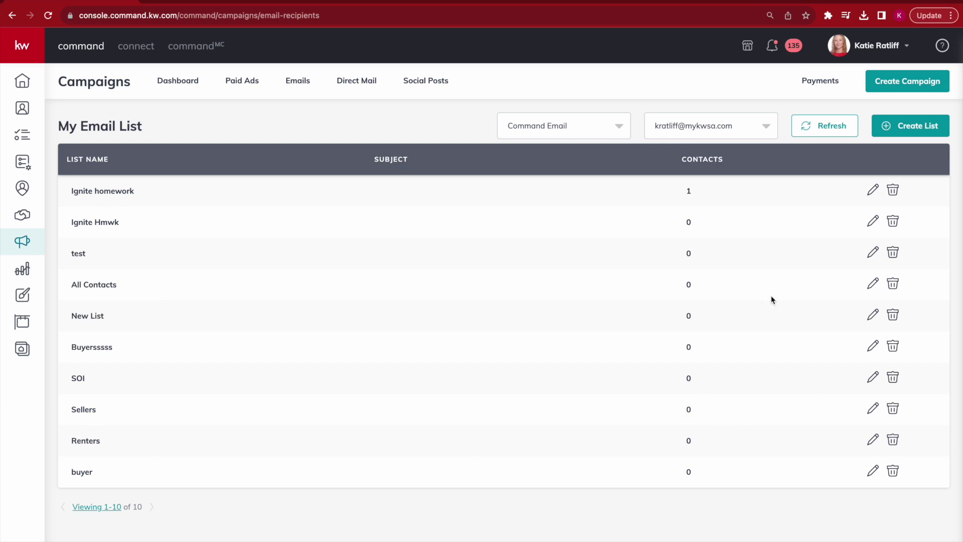
{"action": "left_click", "coordinate": [908, 129]}
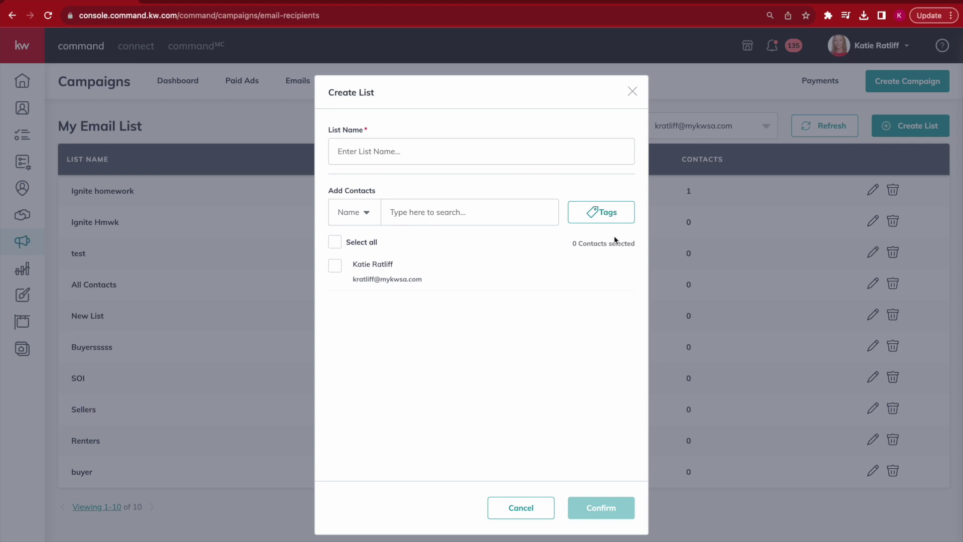
{"action": "left_click", "coordinate": [633, 91]}
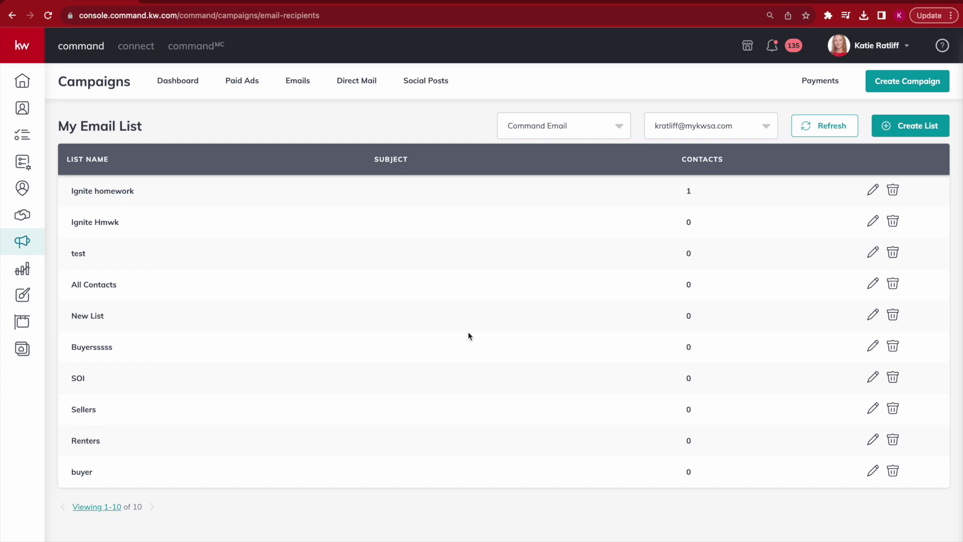
- Return to the email campaigns overview and start a new email campaign named "December Newsletter"
{"action": "left_click", "coordinate": [298, 92]}
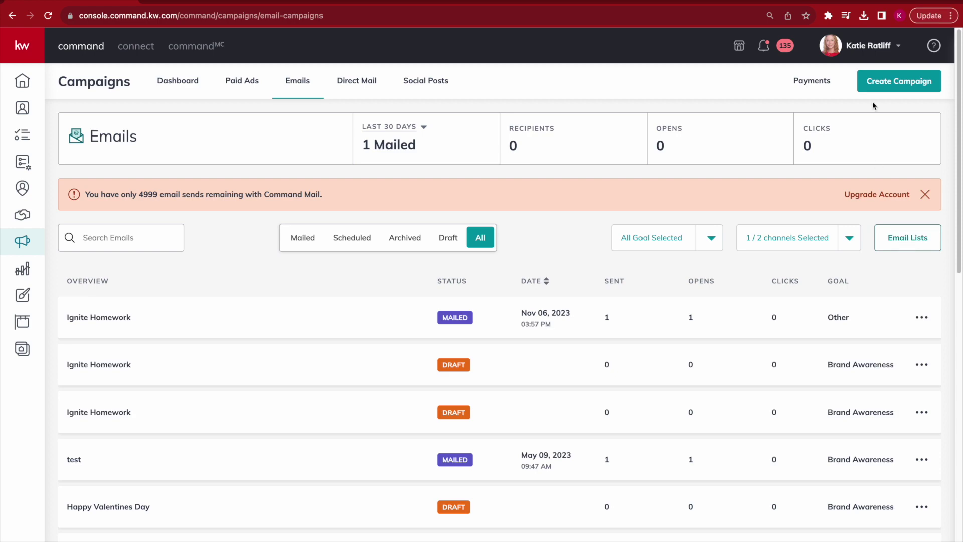
{"action": "left_click", "coordinate": [889, 86]}
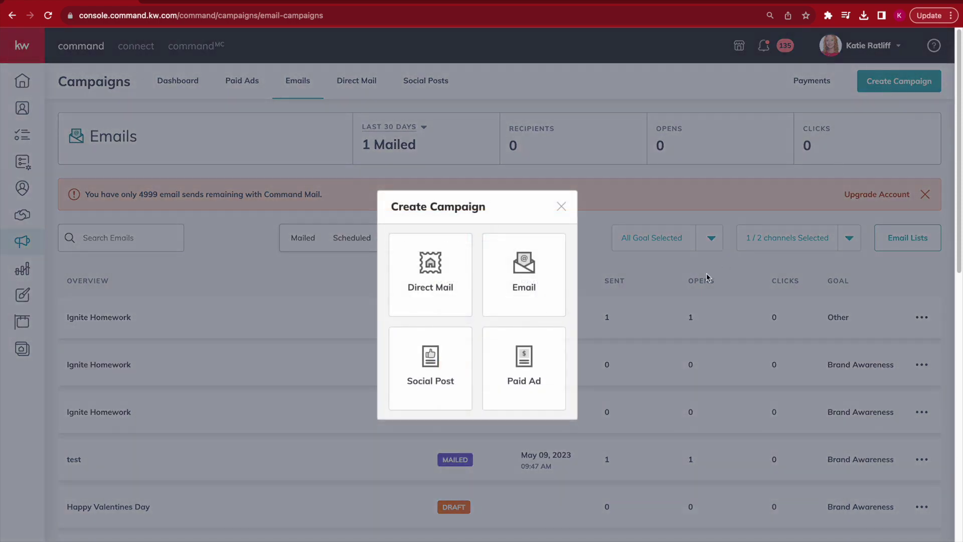
{"action": "left_click", "coordinate": [515, 279]}
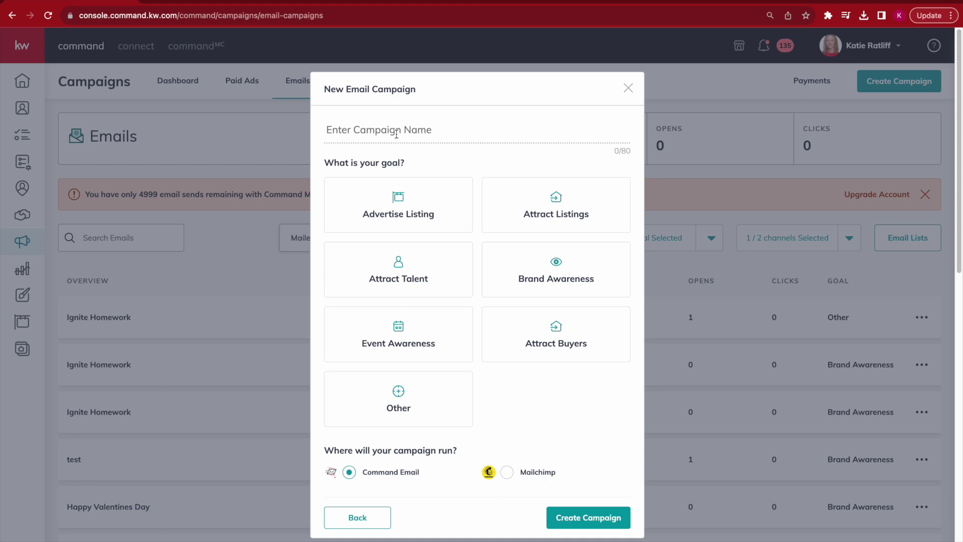
{"action": "type", "text": "December Newsletter"}
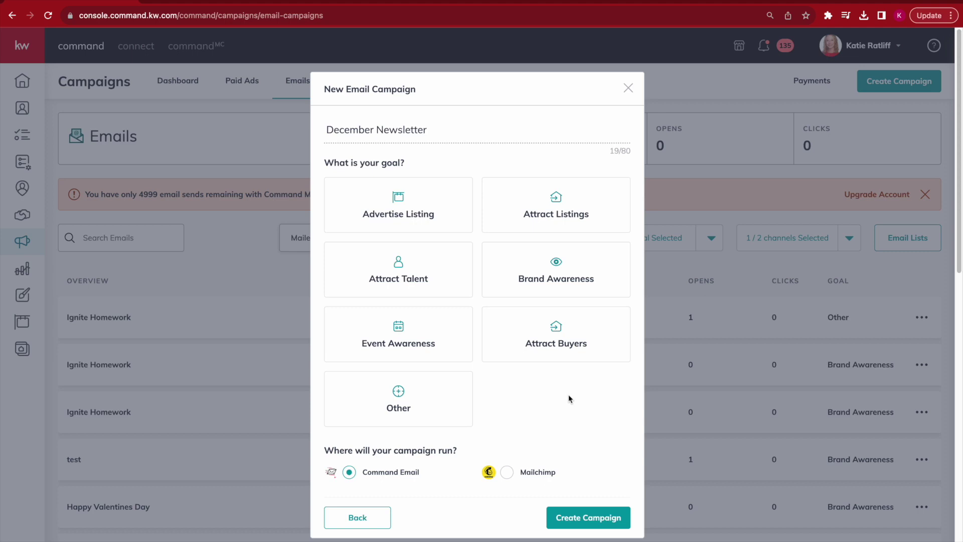
- Choose Brand Awareness as the goal, create the Command Email campaign, and check the account menu for its settings entry
{"action": "left_click", "coordinate": [522, 274]}
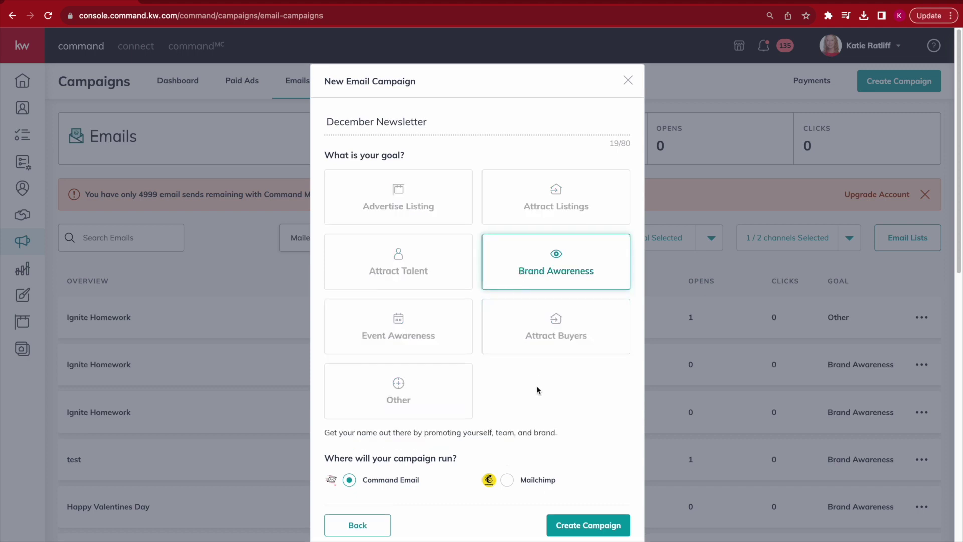
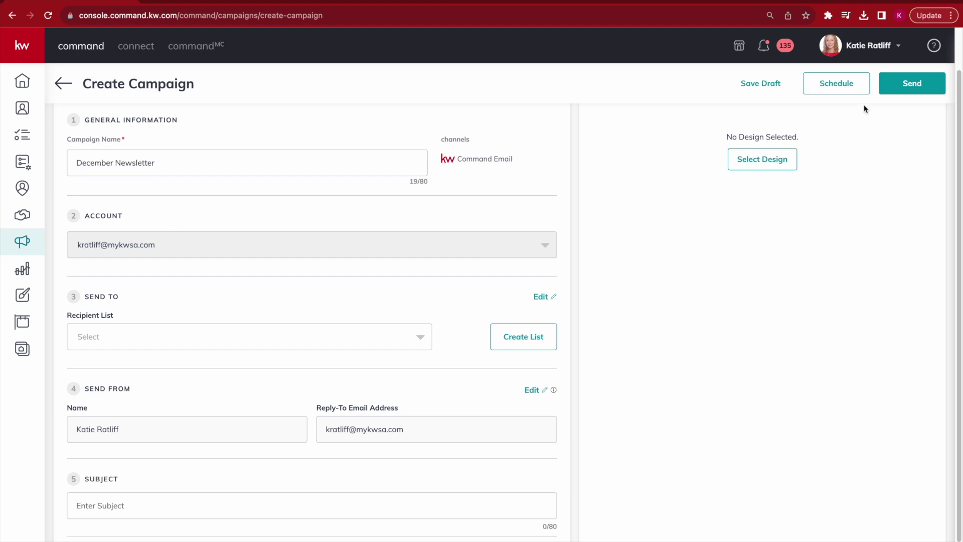
{"action": "left_click", "coordinate": [856, 49]}
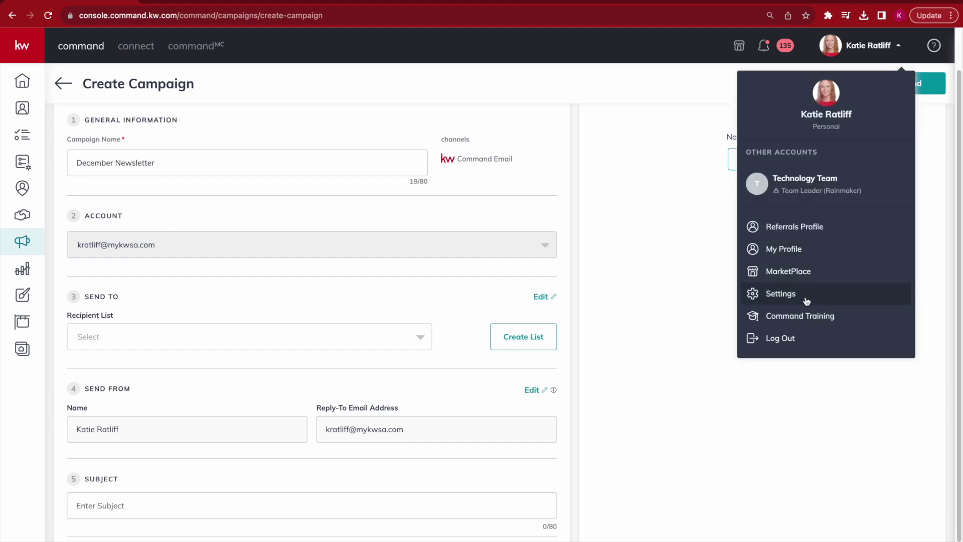
{"action": "left_click", "coordinate": [868, 45]}
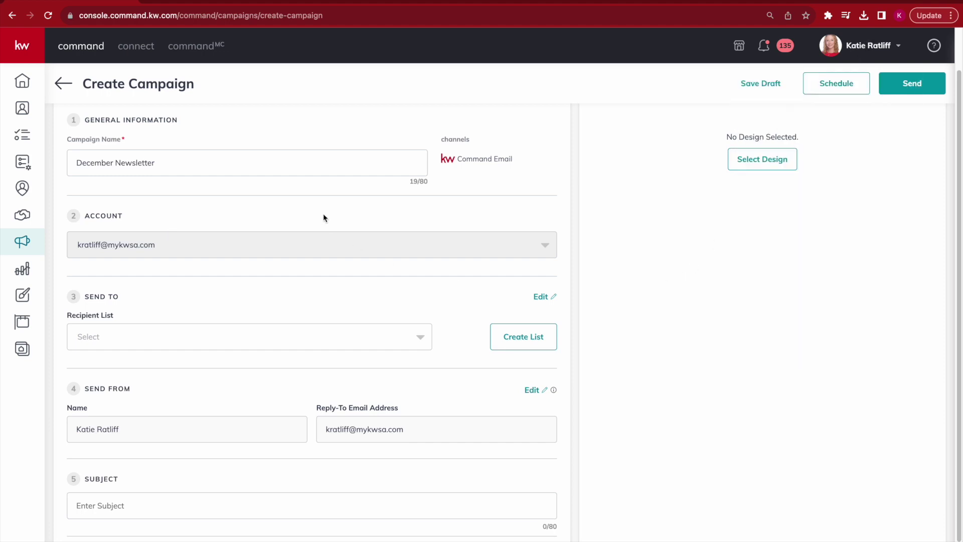
- Select All Contacts as the campaign's recipient list, and open and close the form for creating a new list
{"action": "scroll", "coordinate": [323, 217], "scroll_direction": "down", "scroll_amount": 2}
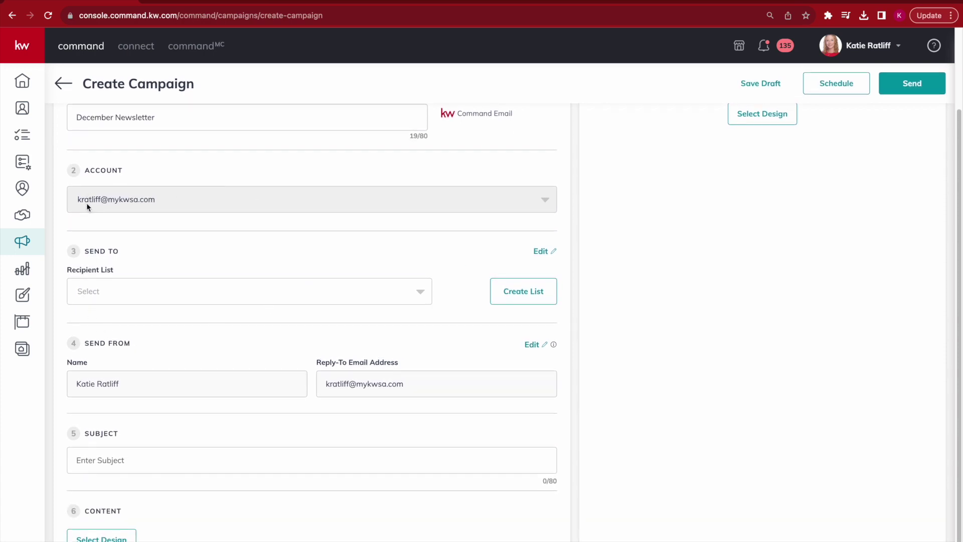
{"action": "left_click", "coordinate": [237, 292]}
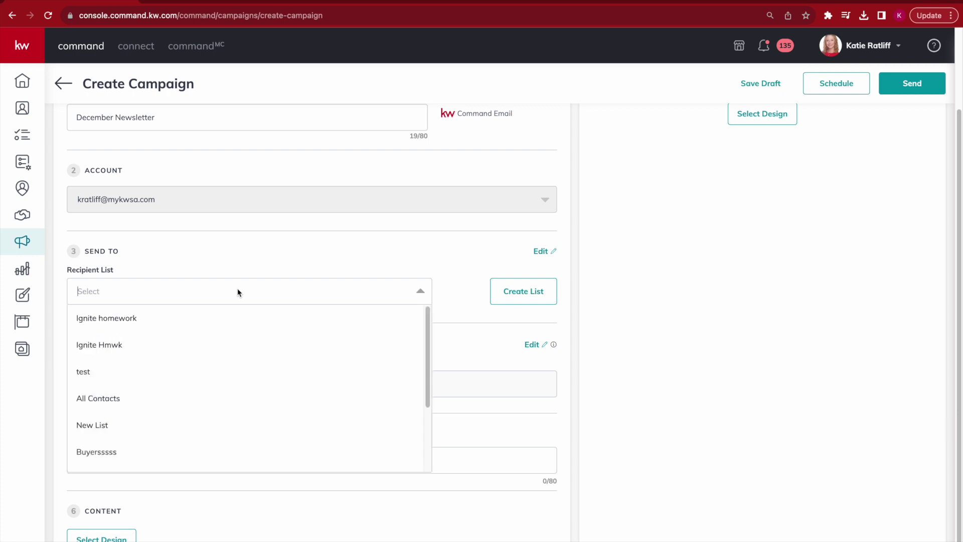
{"action": "left_click", "coordinate": [103, 398]}
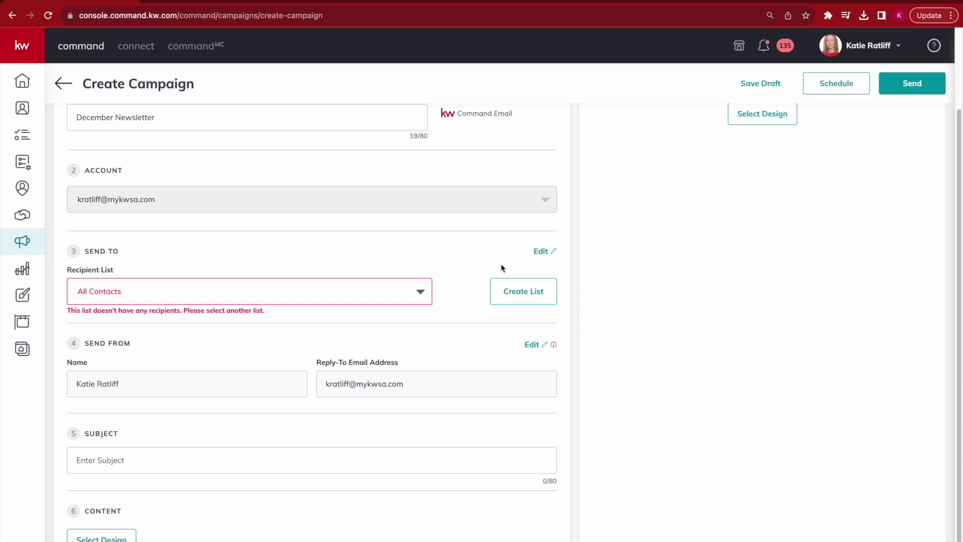
{"action": "left_click", "coordinate": [532, 285]}
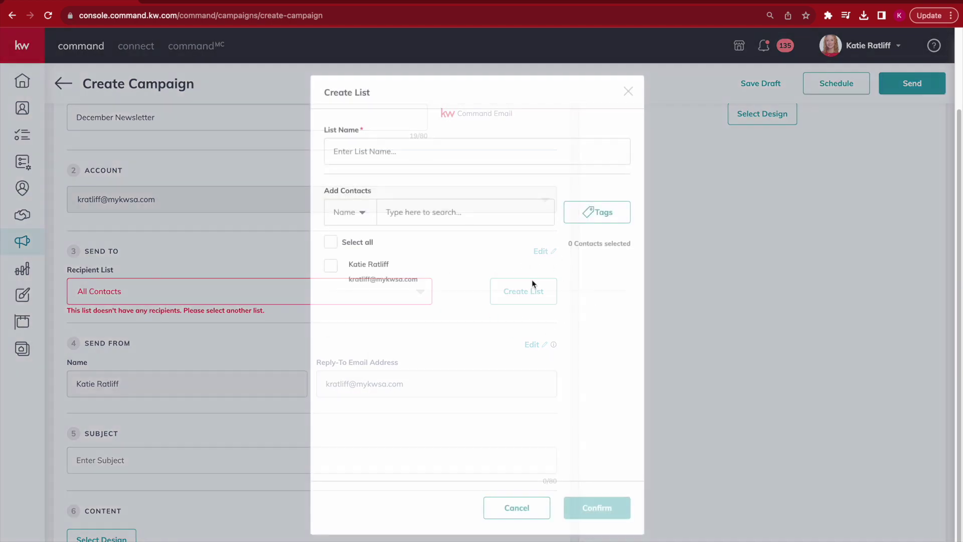
{"action": "left_click", "coordinate": [628, 92]}
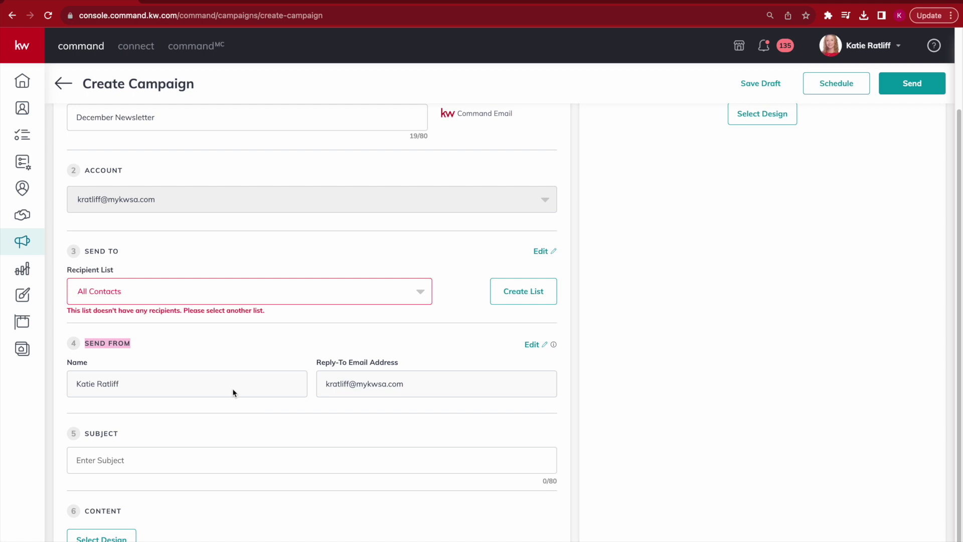
- Review the campaign's sender name, reply-to email address and subject fields
{"action": "left_click_drag", "start_coordinate": [146, 387], "coordinate": [83, 388]}
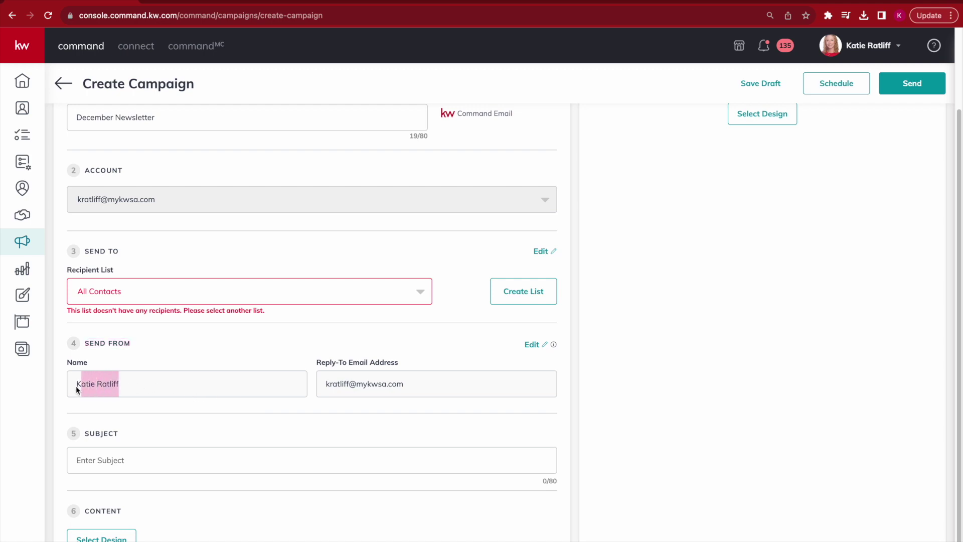
{"action": "left_click_drag", "start_coordinate": [416, 390], "coordinate": [353, 397]}
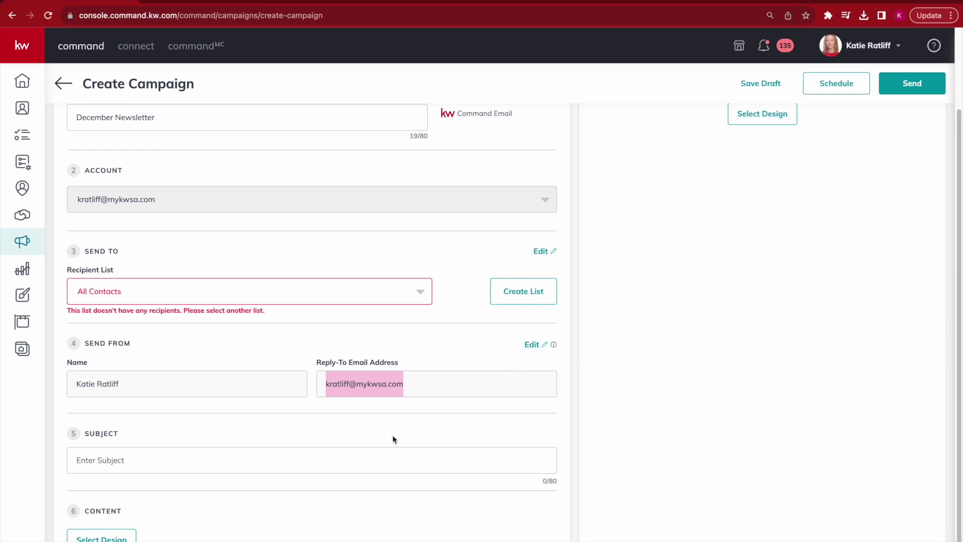
{"action": "left_click", "coordinate": [95, 461]}
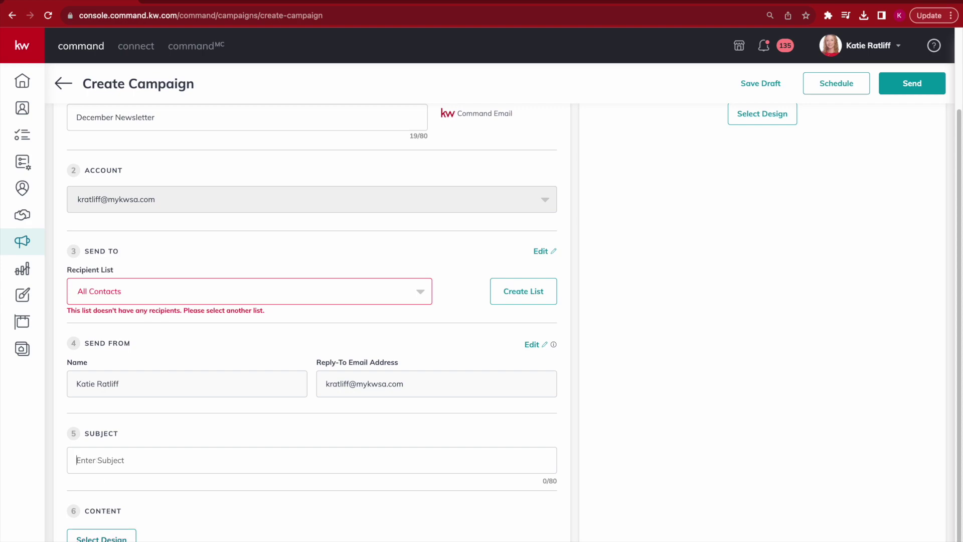
- Select the green newsletter design "Master Email Template" as the campaign's content and save it on exiting the editor
{"action": "left_click", "coordinate": [108, 538]}
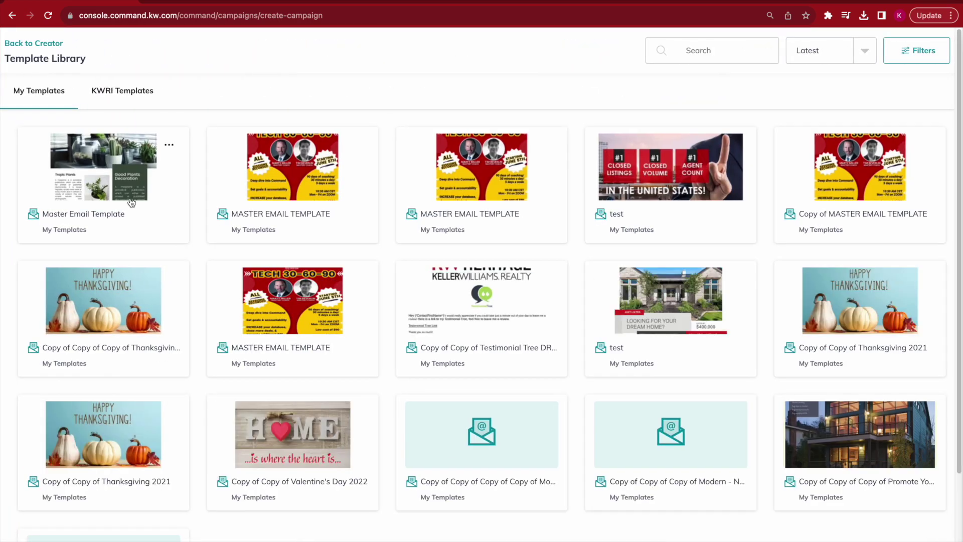
{"action": "left_click", "coordinate": [90, 201]}
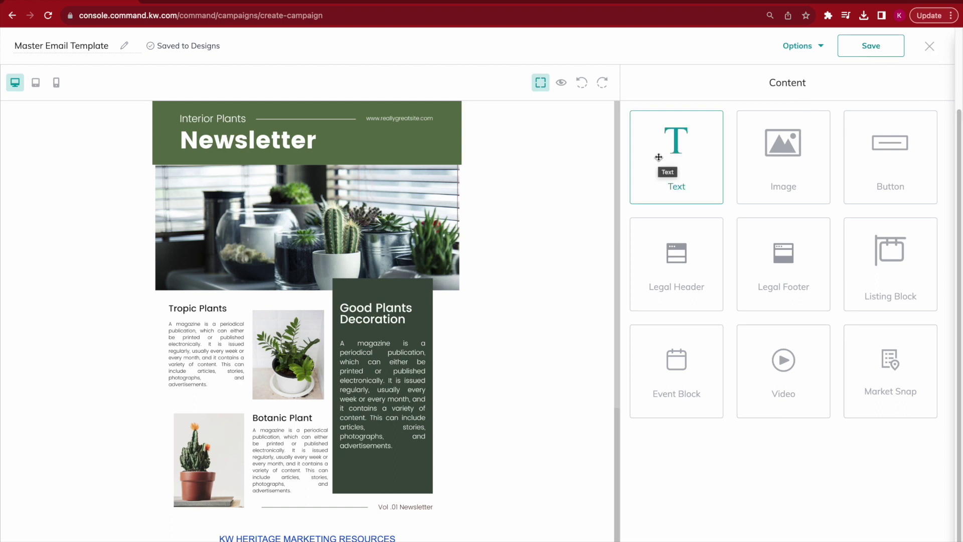
{"action": "left_click", "coordinate": [930, 48]}
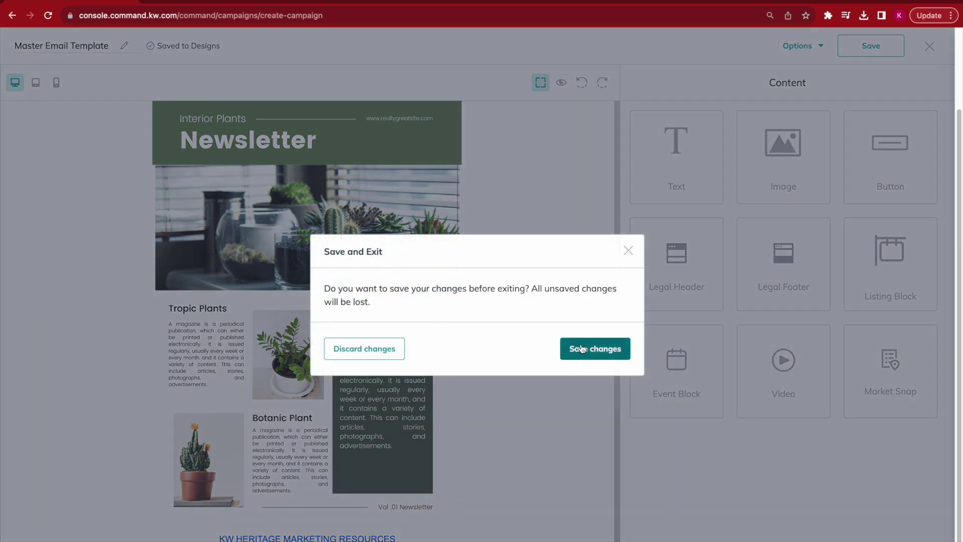
{"action": "left_click", "coordinate": [582, 348]}
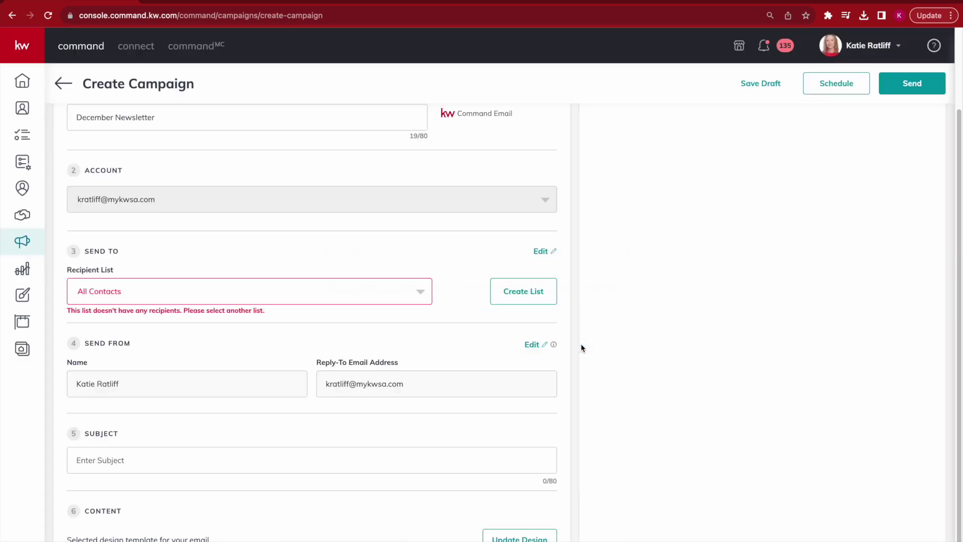
- Try to schedule the December Newsletter campaign, and leave the campaign page without saving
{"action": "scroll", "coordinate": [622, 412], "scroll_direction": "up", "scroll_amount": 2}
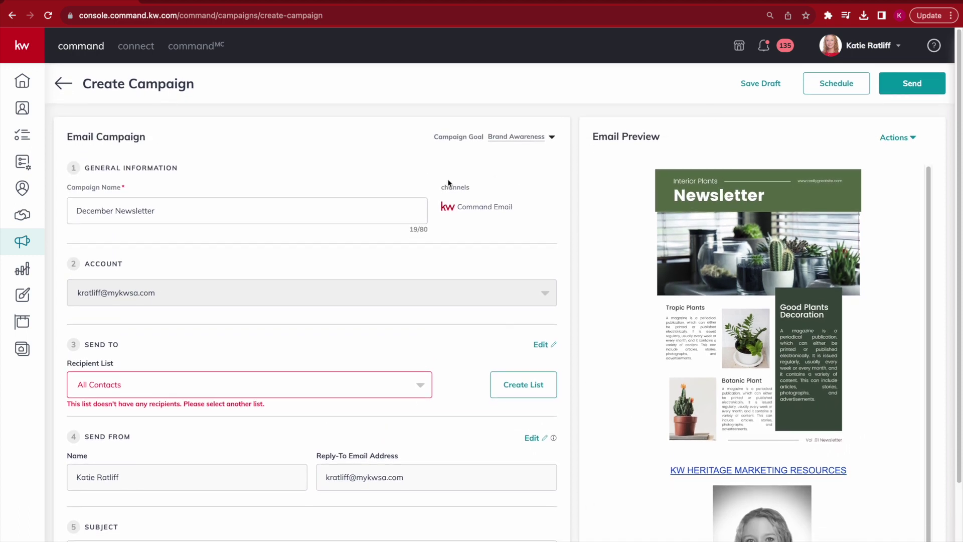
{"action": "scroll", "coordinate": [301, 345], "scroll_direction": "down", "scroll_amount": 2}
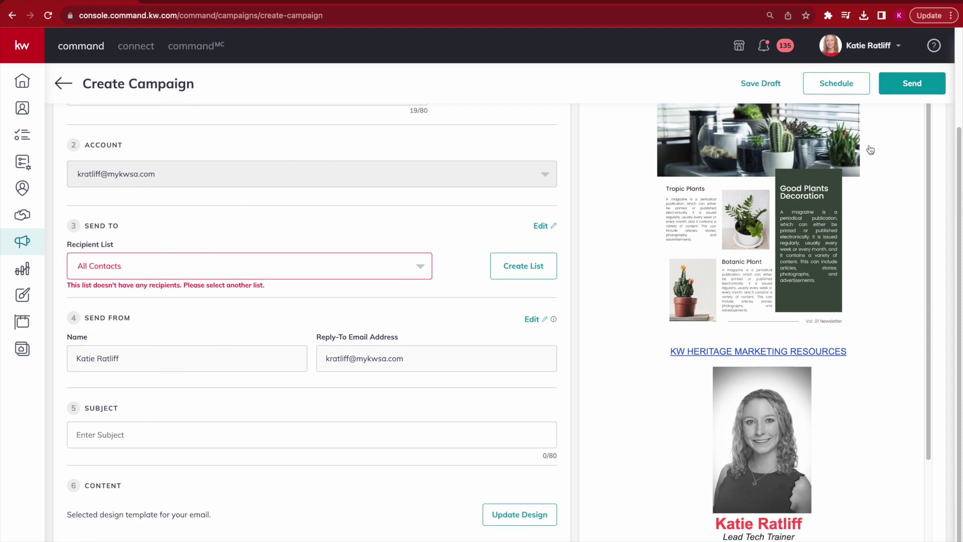
{"action": "left_click", "coordinate": [826, 89]}
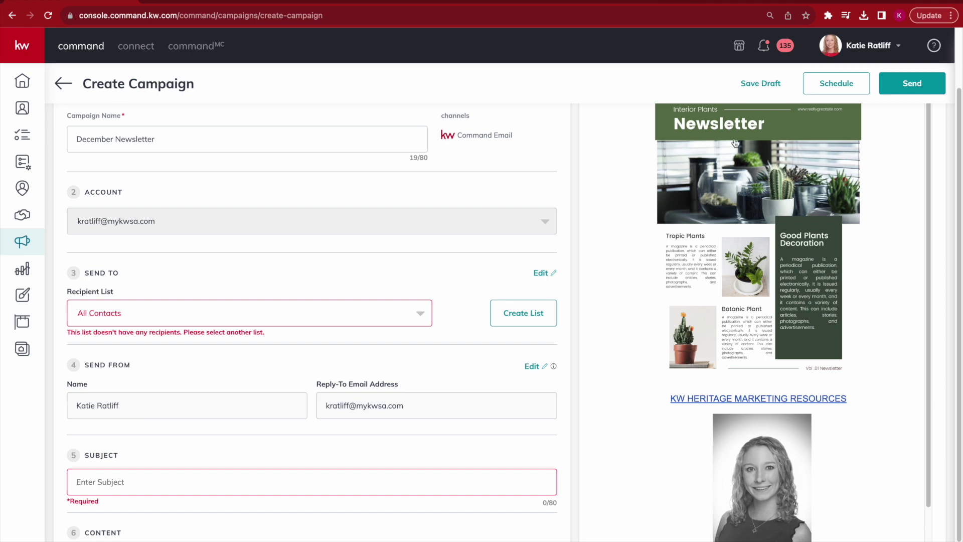
{"action": "left_click", "coordinate": [63, 83]}
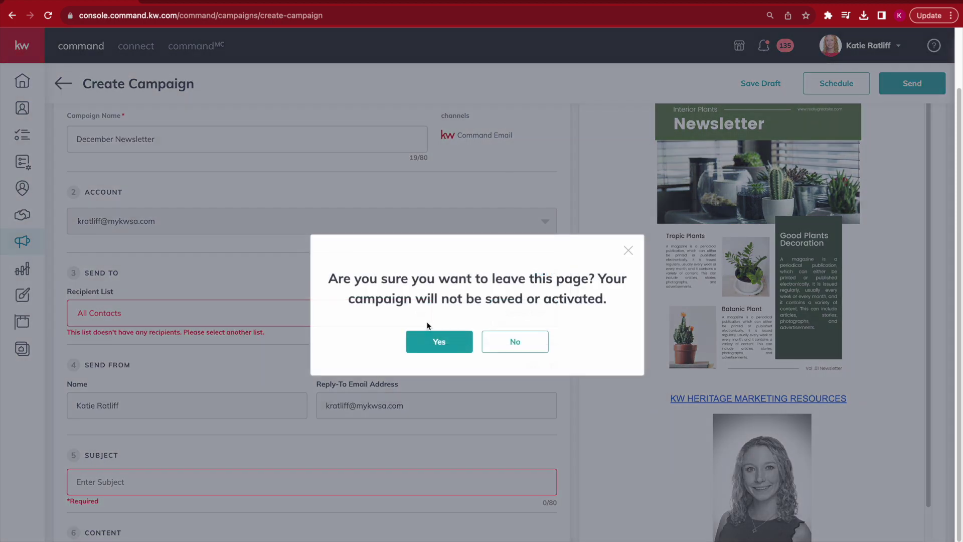
{"action": "left_click", "coordinate": [440, 343]}
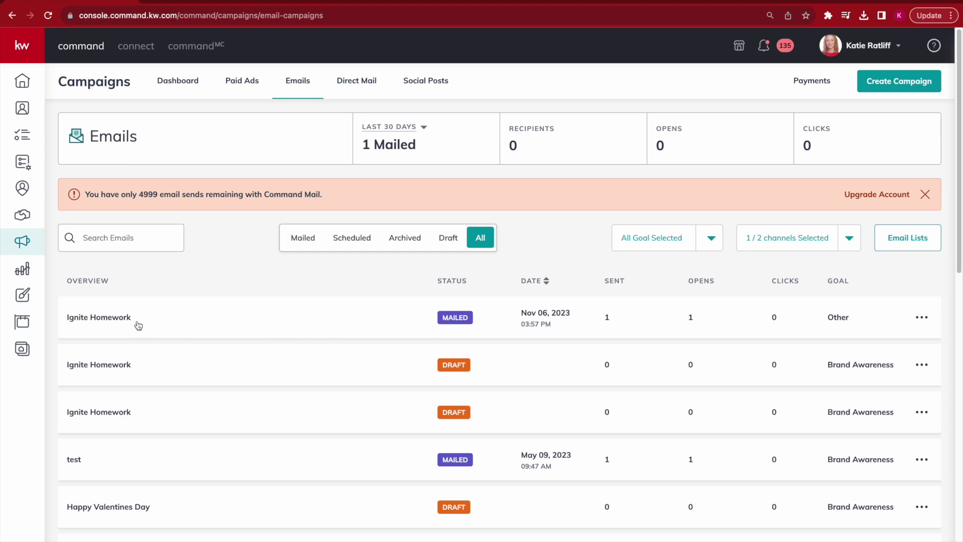
- Open the mailed Ignite Homework campaign and examine its Sent and Not Sent recipients
{"action": "left_click", "coordinate": [93, 320]}
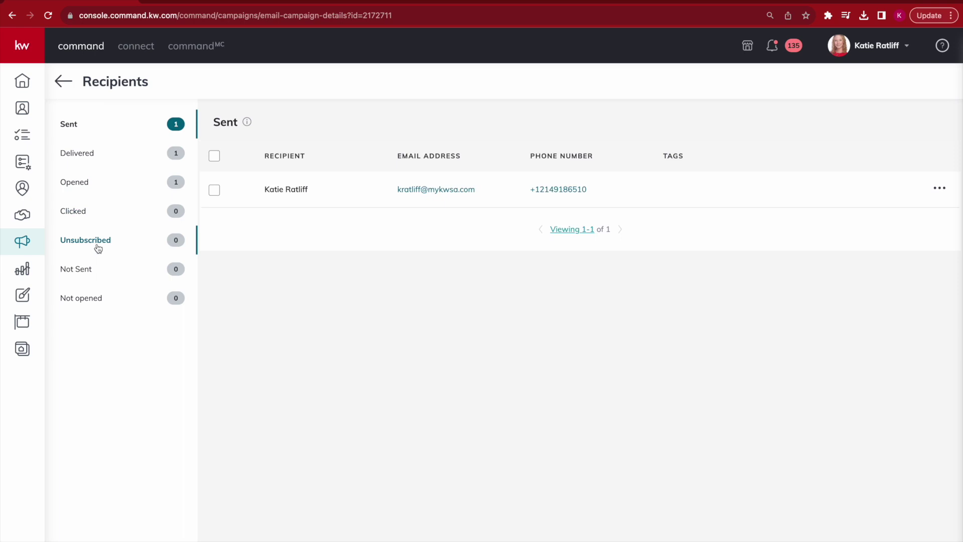
{"action": "left_click", "coordinate": [92, 271]}
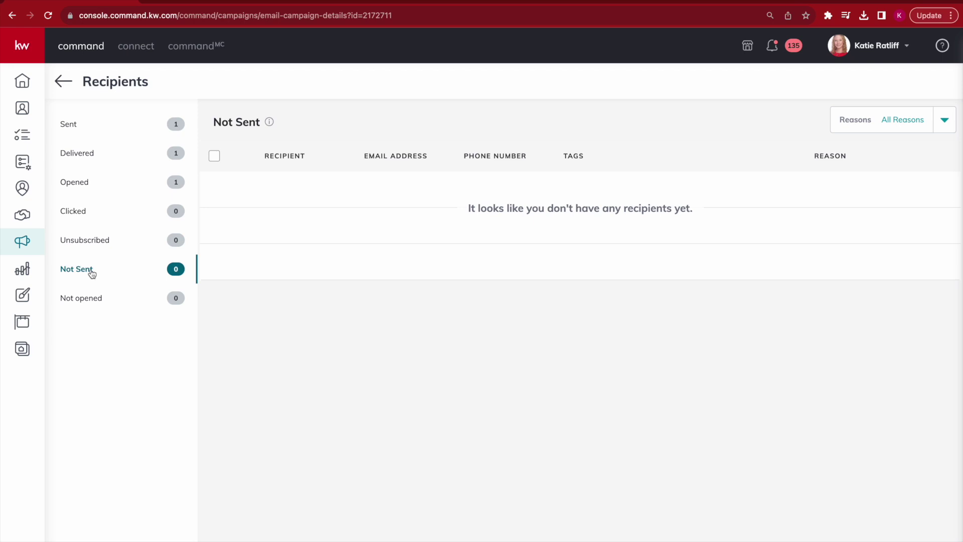
- Open the email metrics report for Dec 2023 and examine the account usage, delivery and engagement figures
{"action": "left_click", "coordinate": [25, 272]}
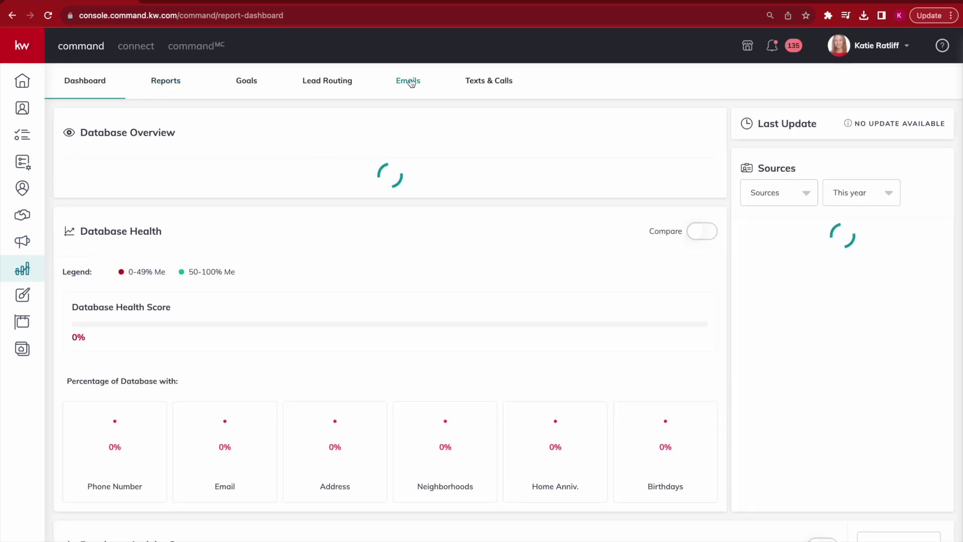
{"action": "left_click", "coordinate": [407, 81]}
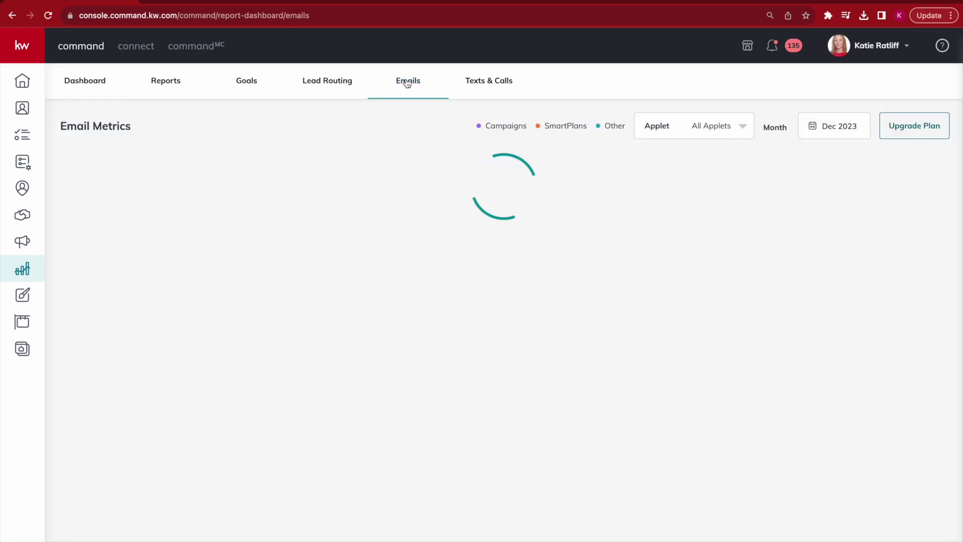
{"action": "scroll", "coordinate": [451, 293], "scroll_direction": "down", "scroll_amount": 1}
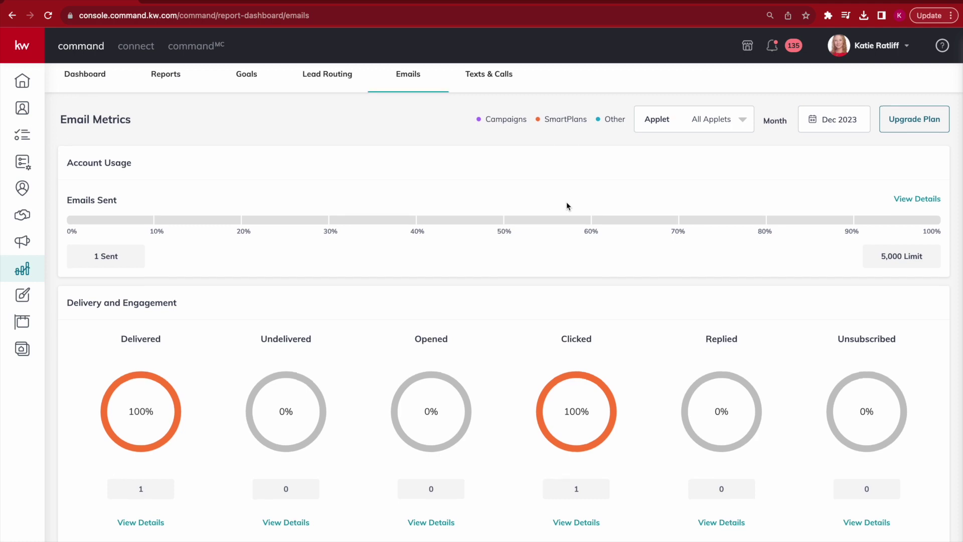
{"action": "scroll", "coordinate": [567, 201], "scroll_direction": "down", "scroll_amount": 3}
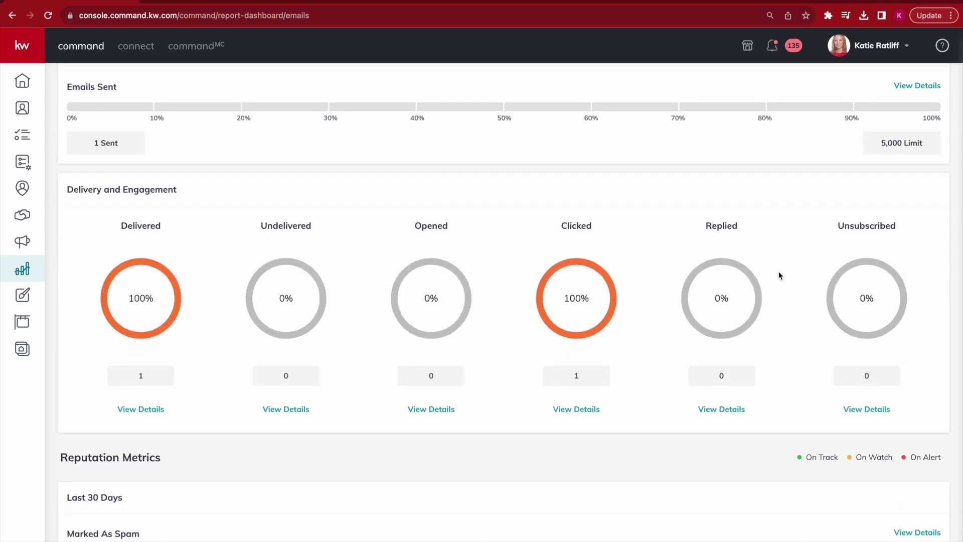
{"action": "scroll", "coordinate": [423, 344], "scroll_direction": "up", "scroll_amount": 3}
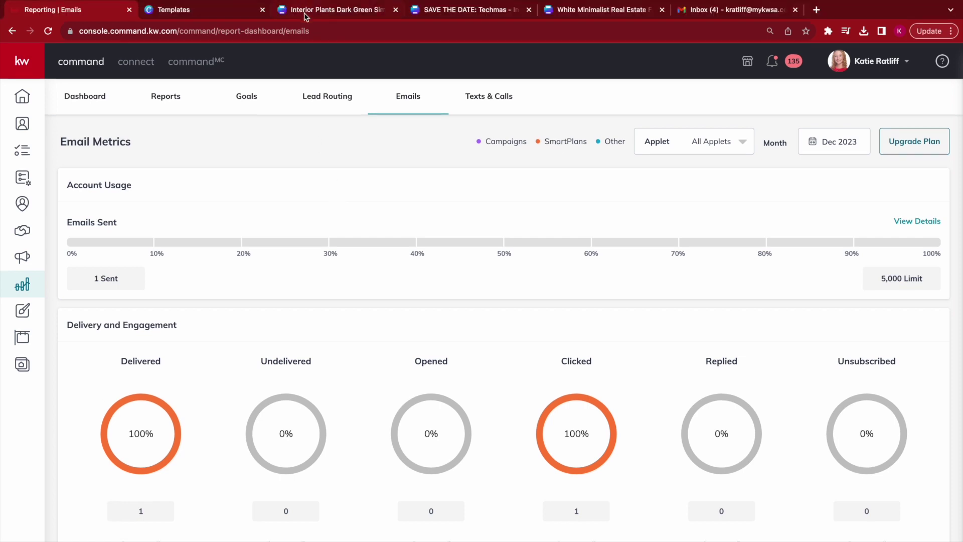
- Switch to the Interior Plants newsletter design in Canva for a look, and return to the KW Command email report
{"action": "left_click", "coordinate": [305, 12]}
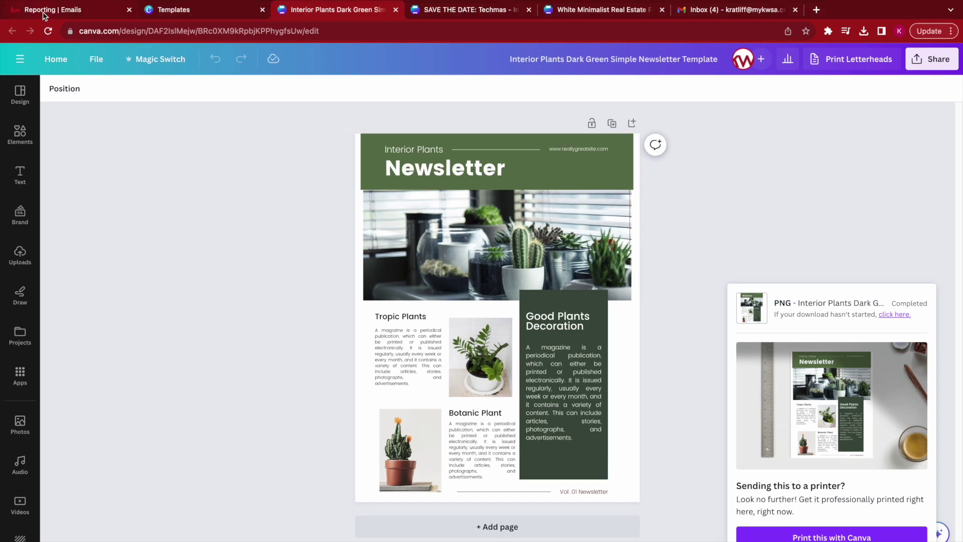
{"action": "left_click", "coordinate": [43, 14]}
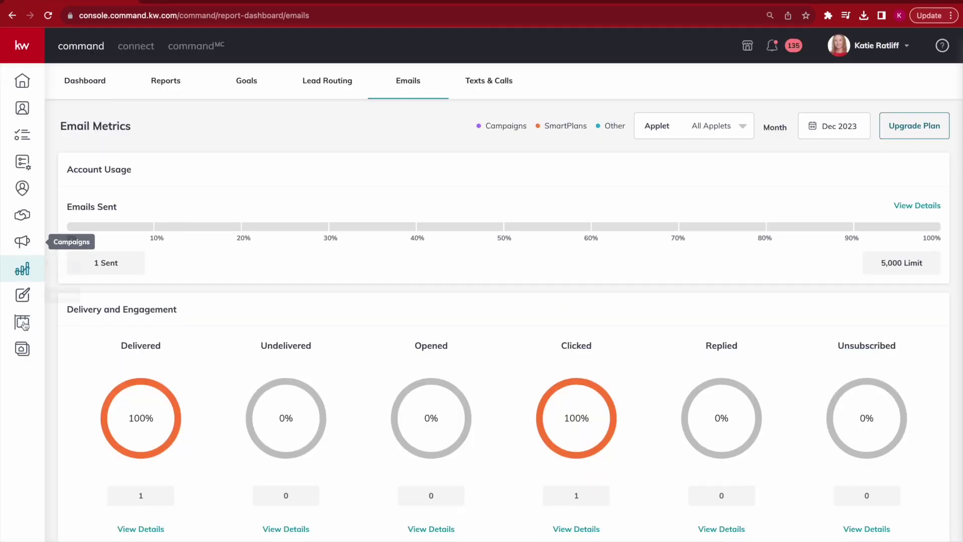